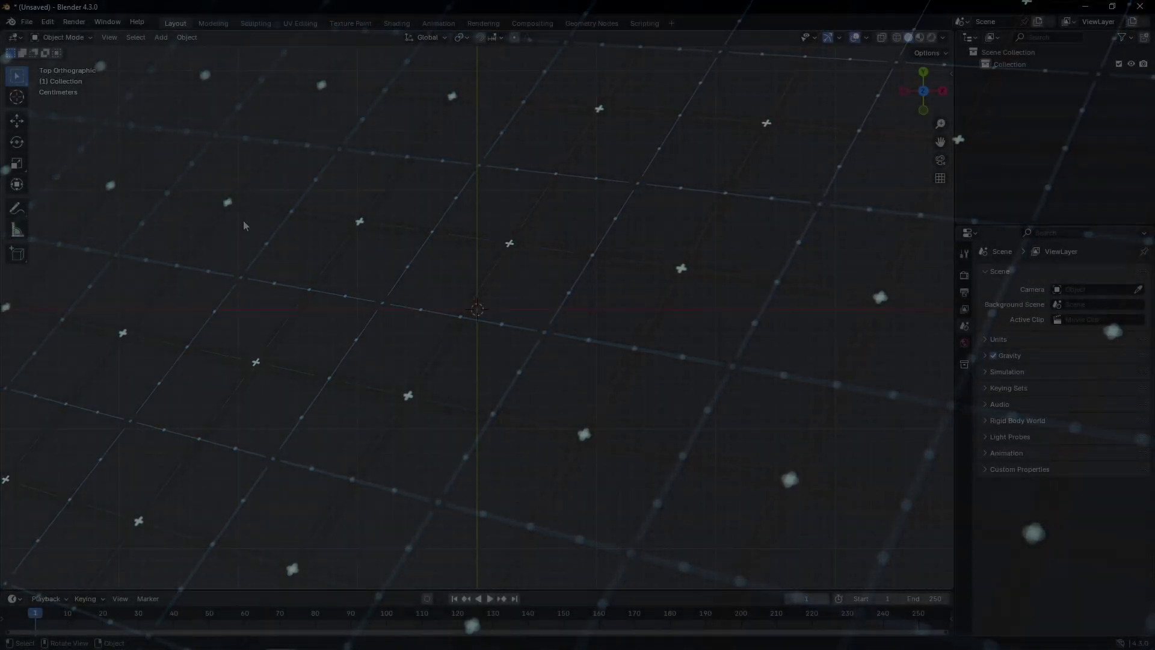
Add a Matrix of Rectangles from the HUD & UI Elements add menu
{"action": "key", "text": "shift+a"}
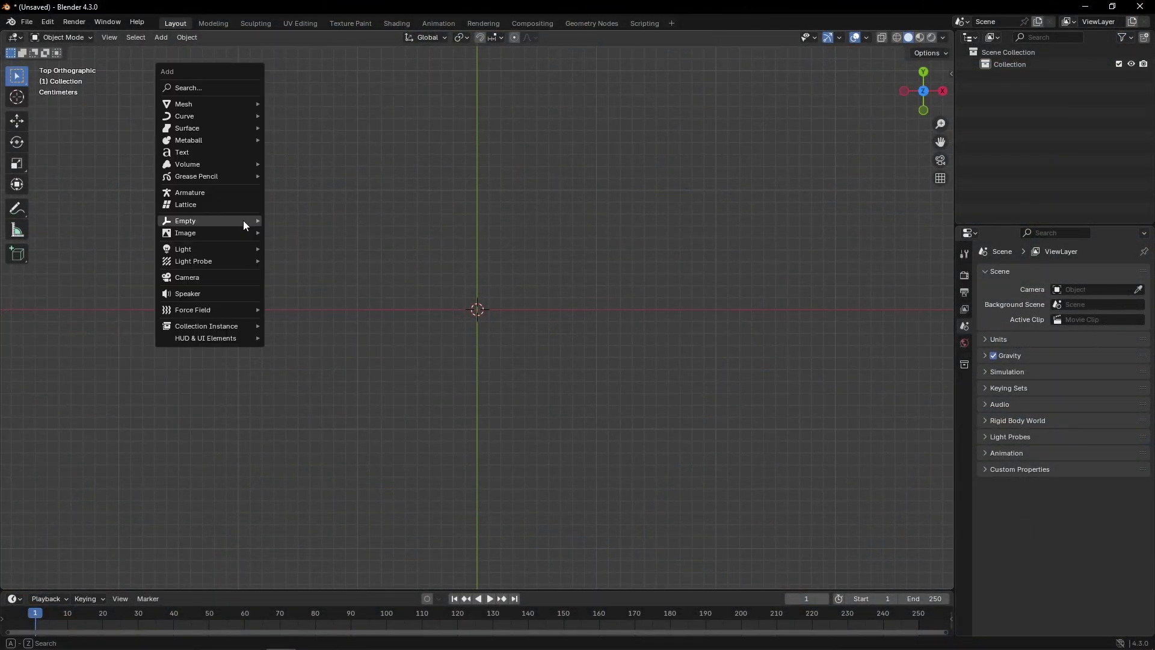
{"action": "mouse_move", "coordinate": [239, 337]}
{"action": "mouse_move", "coordinate": [355, 365]}
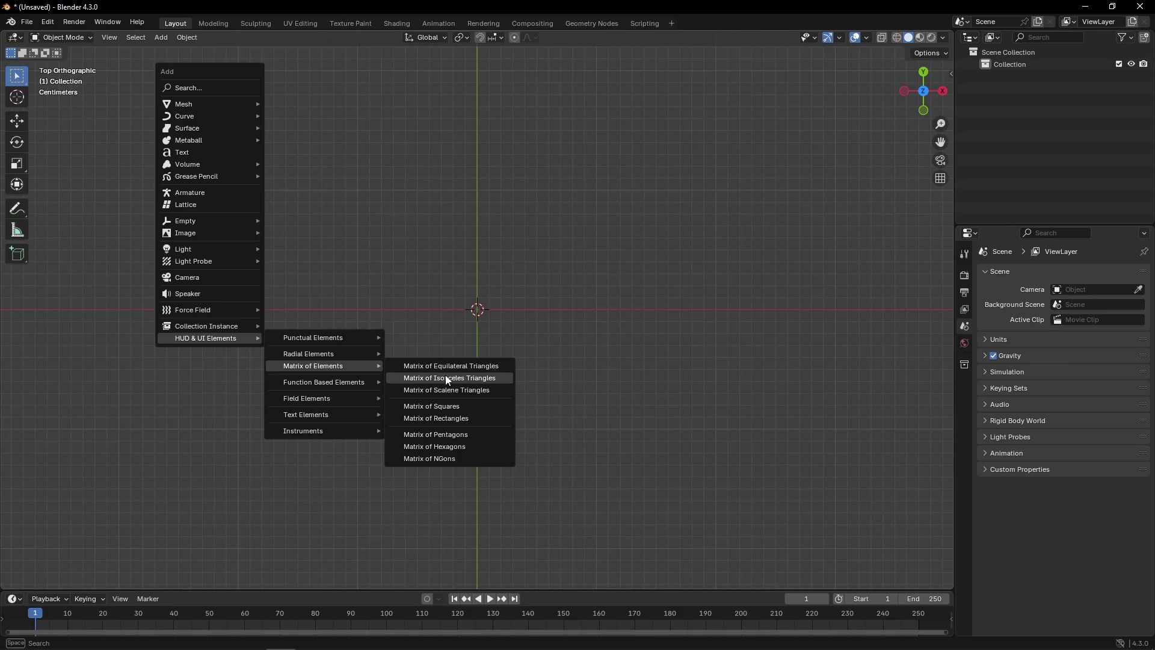
{"action": "left_click", "coordinate": [471, 420]}
Set the rectangle matrix to 10 elements across and 9 down
{"action": "left_click", "coordinate": [1030, 560]}
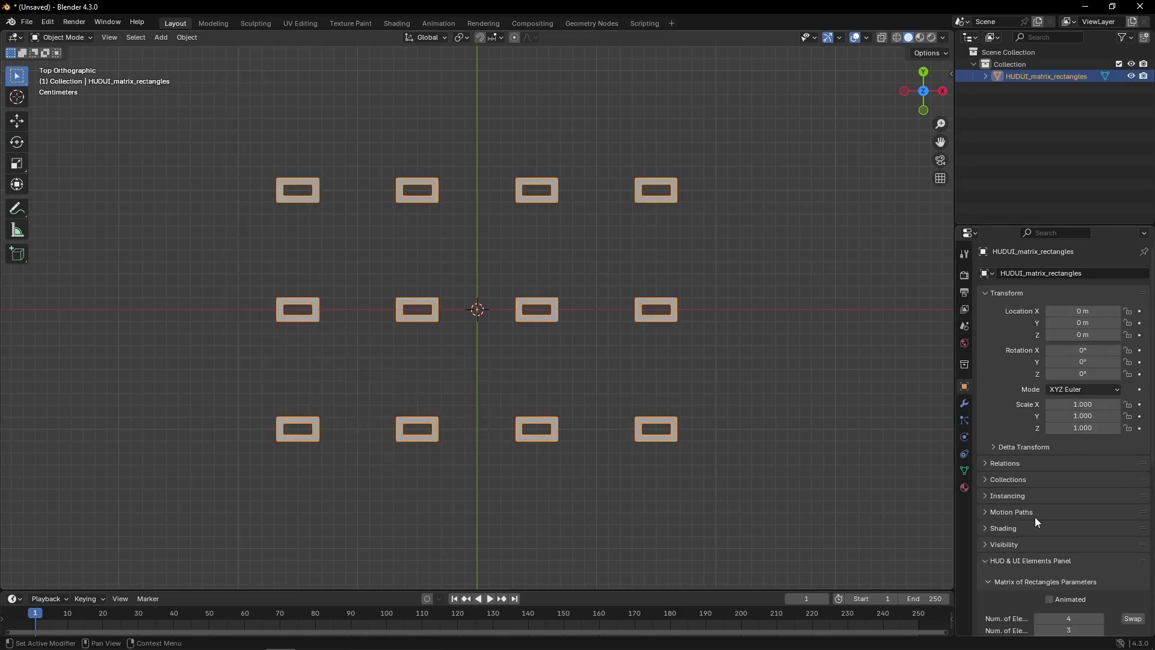
{"action": "scroll", "coordinate": [1035, 518], "scroll_direction": "down", "scroll_amount": 5}
{"action": "left_click", "coordinate": [1063, 325]}
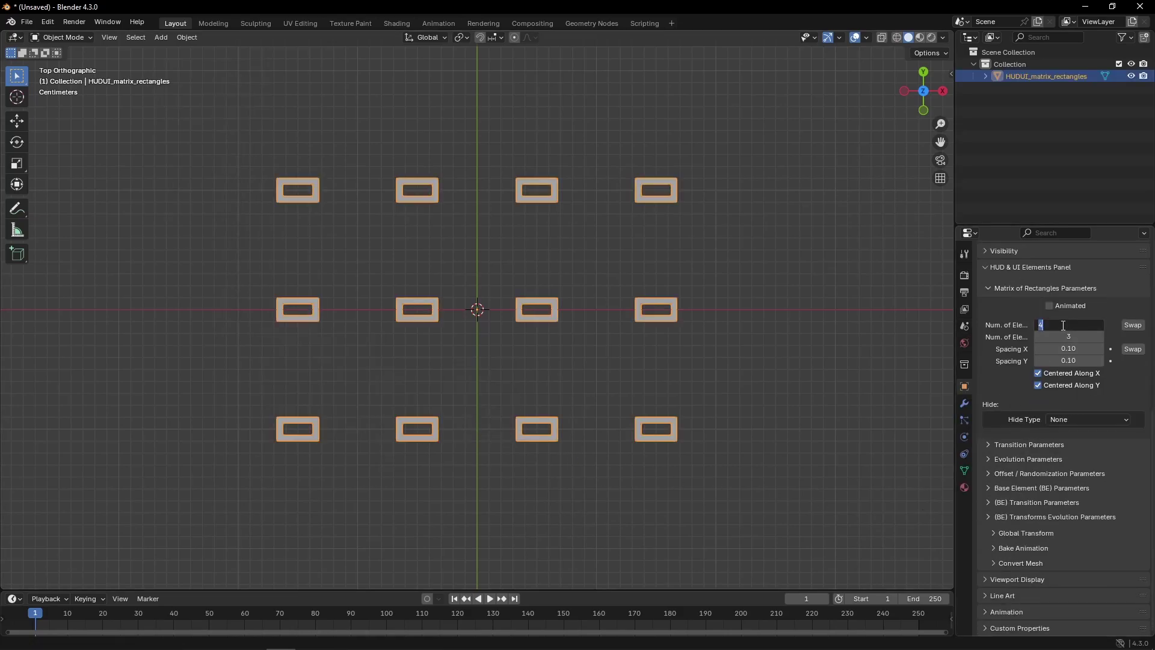
{"action": "type", "text": "10"}
{"action": "key", "text": "Return"}
{"action": "left_click", "coordinate": [1065, 336]}
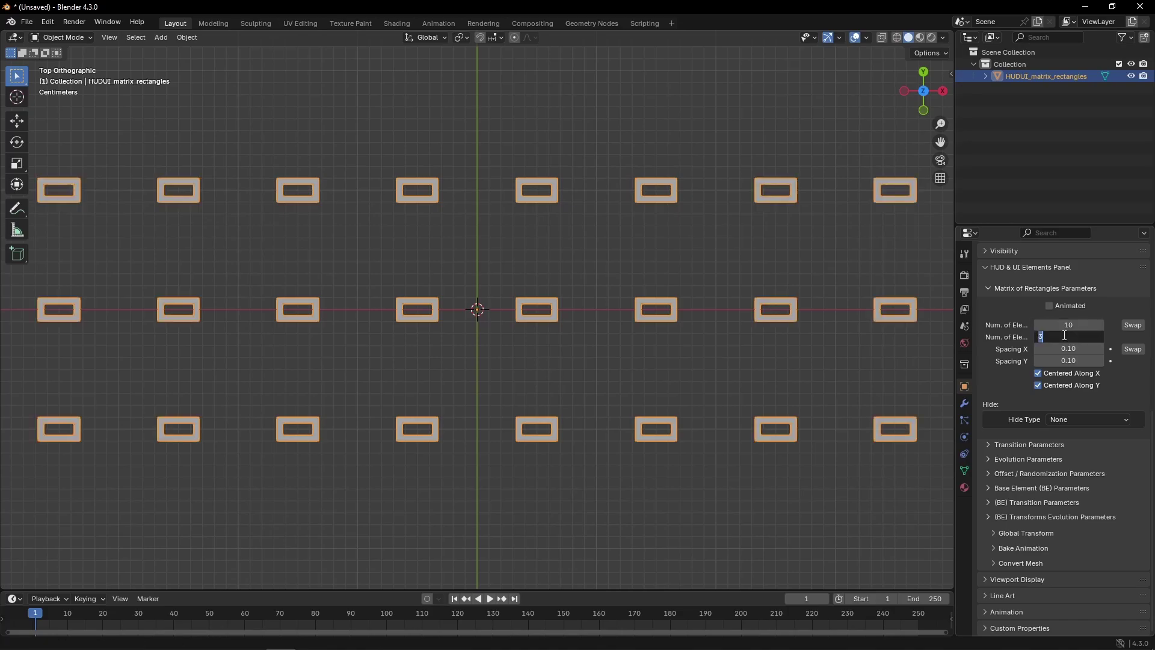
{"action": "type", "text": "9"}
{"action": "key", "text": "Return"}
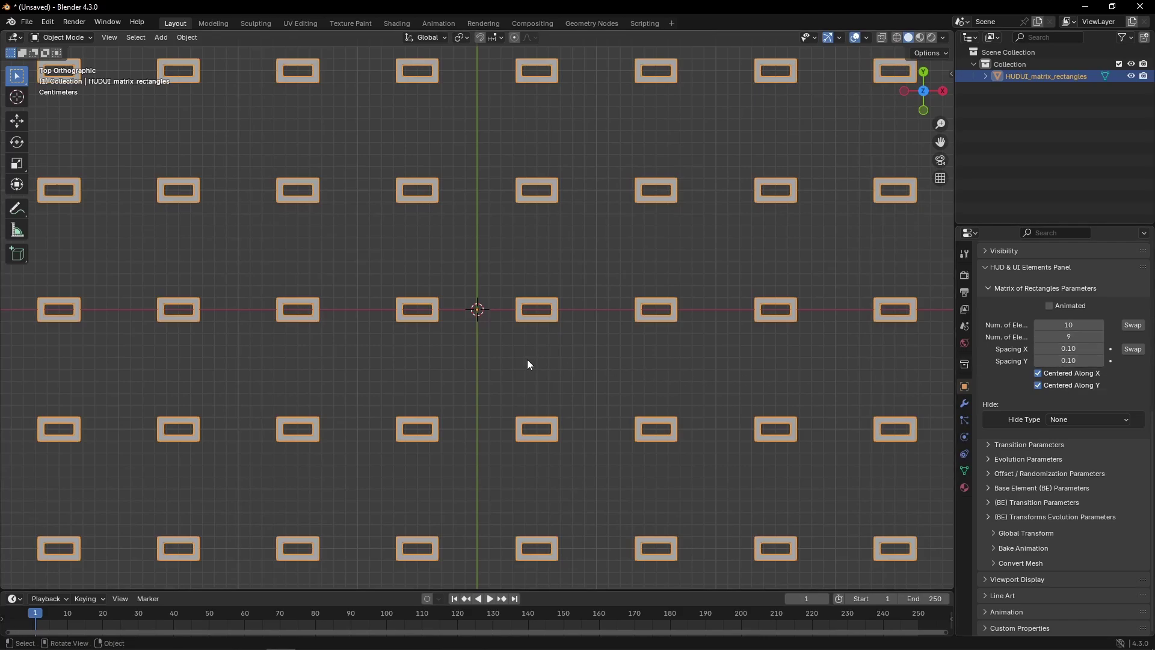
{"action": "scroll", "coordinate": [528, 365], "scroll_direction": "down", "scroll_amount": 5}
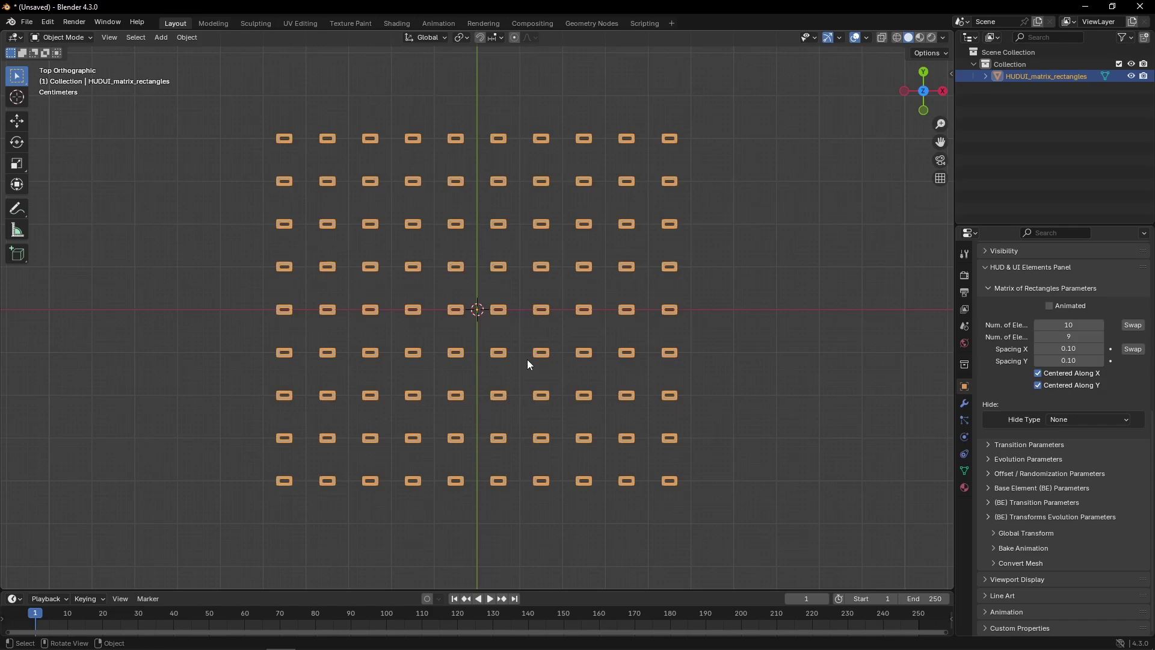
Give the base element a width of 0.00025 and a length of 0.09
{"action": "left_click", "coordinate": [1024, 488]}
{"action": "left_click", "coordinate": [1068, 509]}
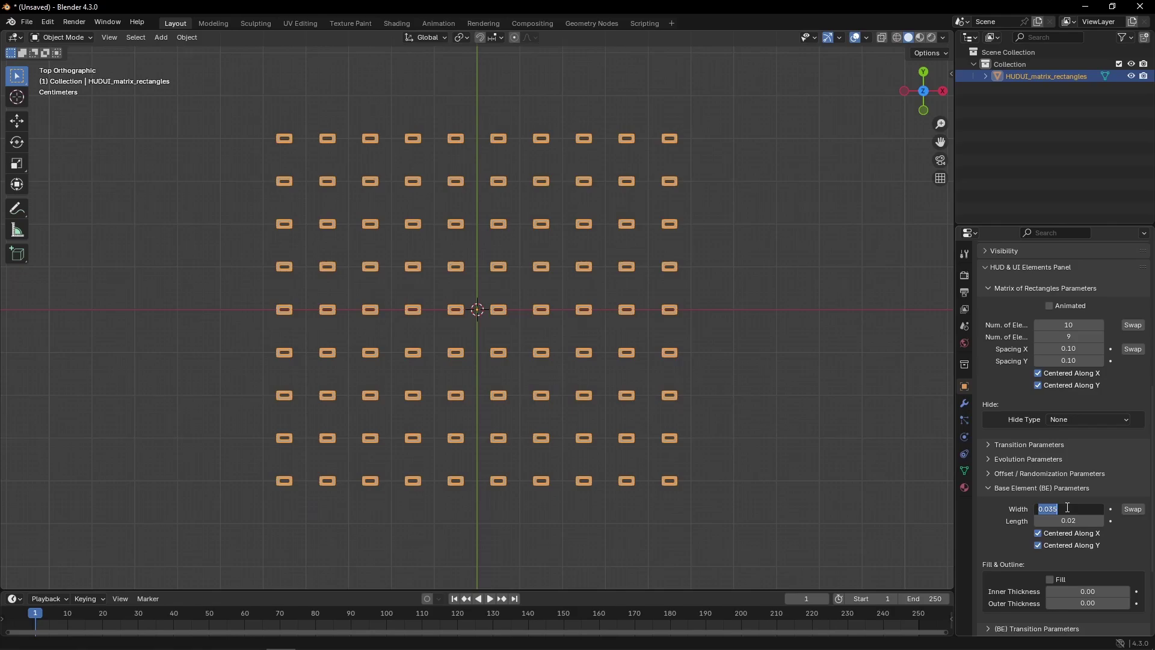
{"action": "type", "text": "0.00025"}
{"action": "key", "text": "Return"}
{"action": "left_click", "coordinate": [1074, 519]}
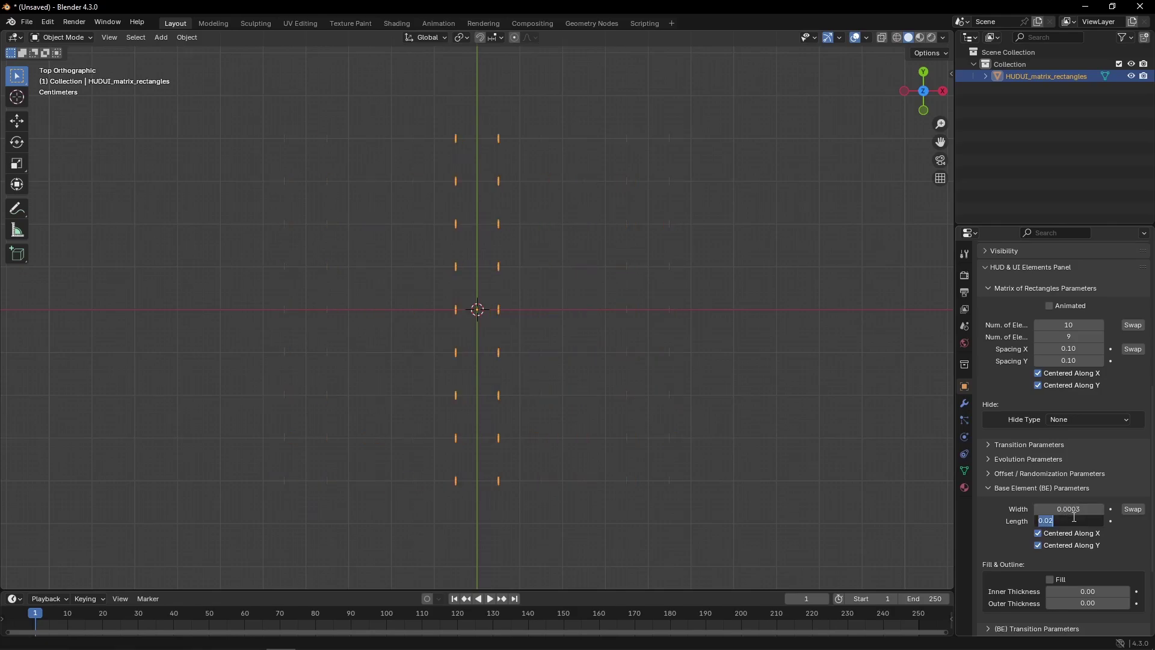
{"action": "type", "text": "0.09"}
{"action": "key", "text": "Return"}
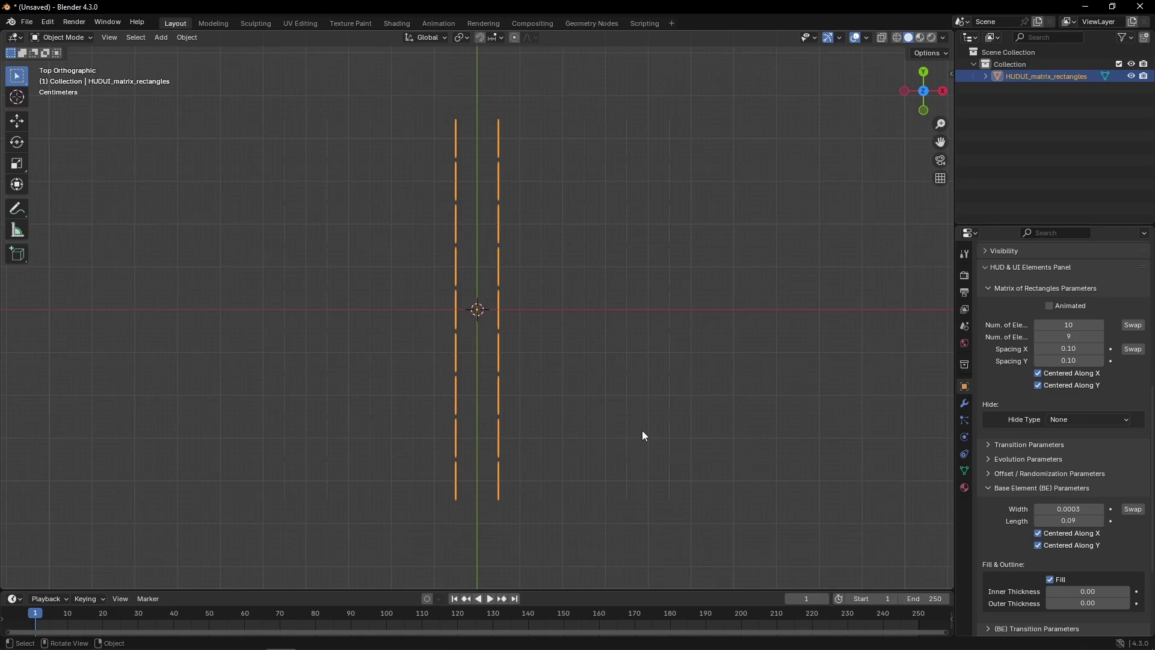
Duplicate the line matrix in place and swap its width/length and element counts
{"action": "key", "text": "shift+d"}
{"action": "key", "text": "Escape"}
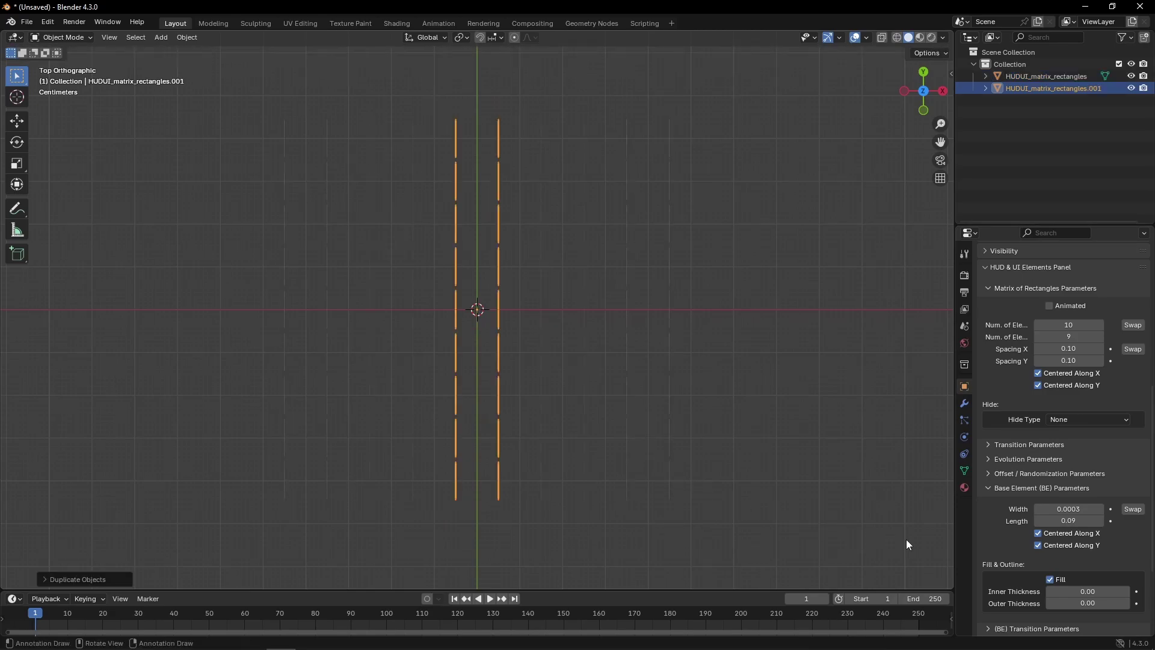
{"action": "left_click", "coordinate": [1139, 515]}
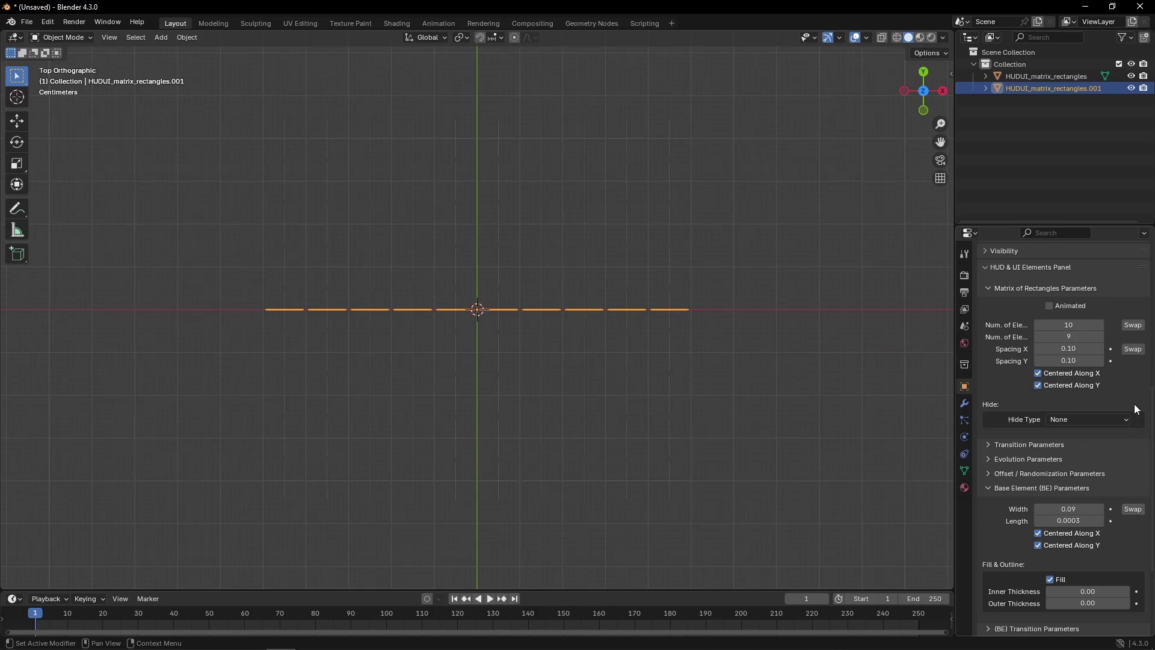
{"action": "left_click", "coordinate": [1133, 329]}
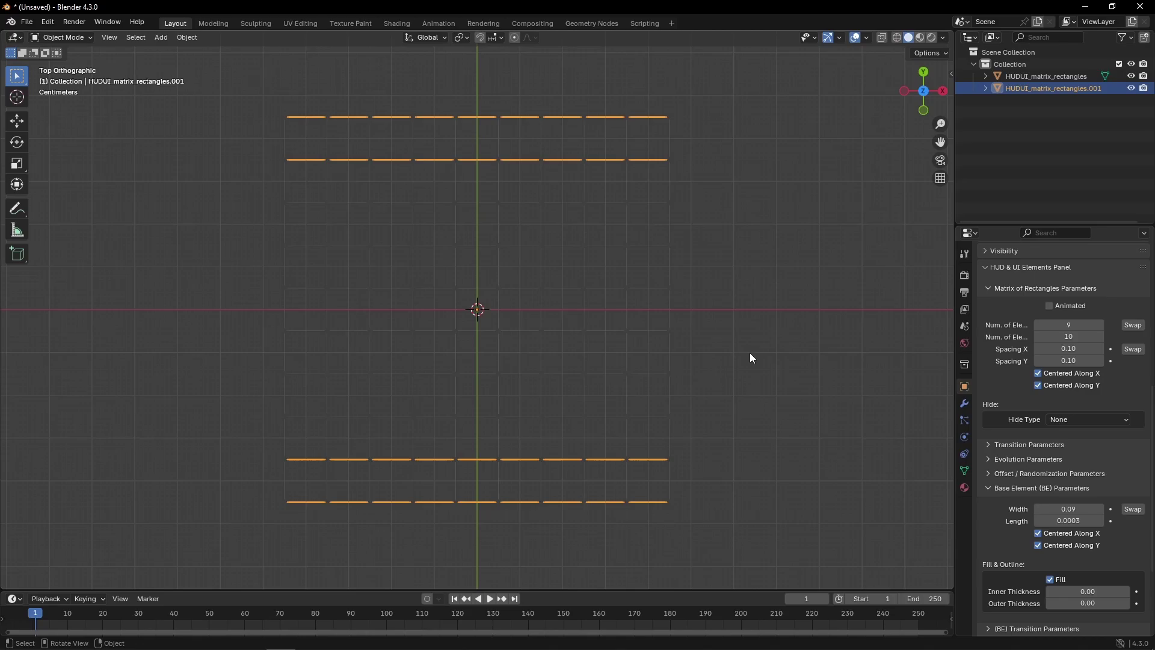
Duplicate in place as a 10×10 grid of 0.002 by 0.0015 dots, viewed in wireframe
{"action": "key", "text": "shift+d"}
{"action": "right_click", "coordinate": [746, 370]}
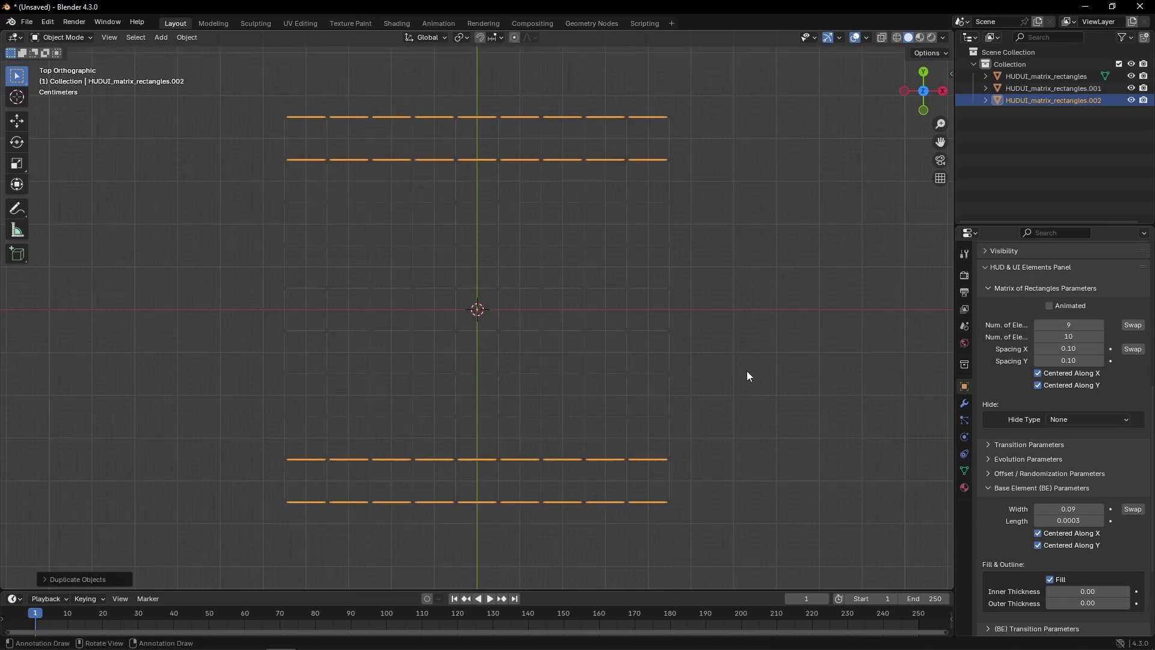
{"action": "left_click", "coordinate": [1061, 328]}
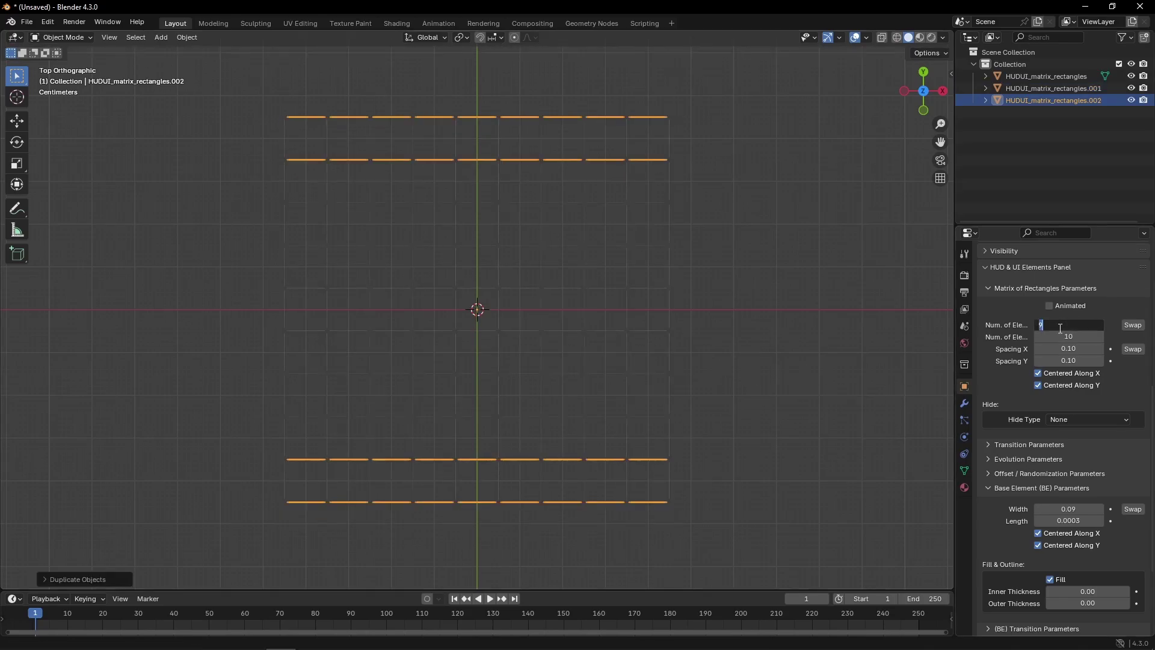
{"action": "type", "text": "10"}
{"action": "key", "text": "Return"}
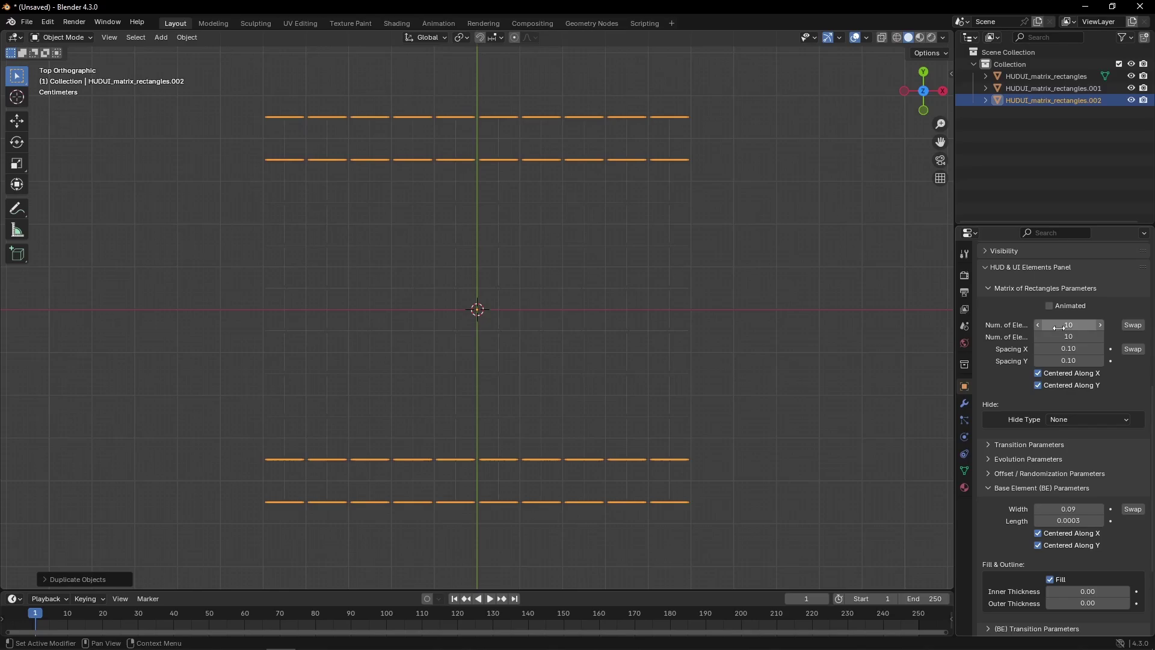
{"action": "left_click", "coordinate": [1066, 510]}
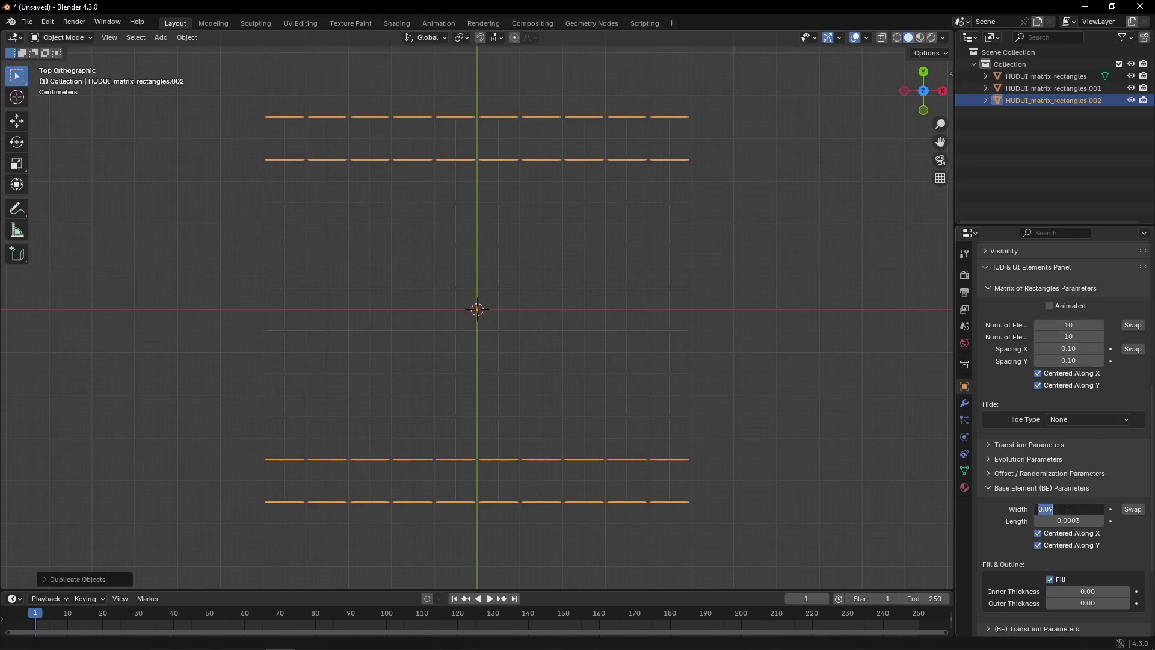
{"action": "type", "text": "0"}
{"action": "type", "text": ".002"}
{"action": "key", "text": "Return"}
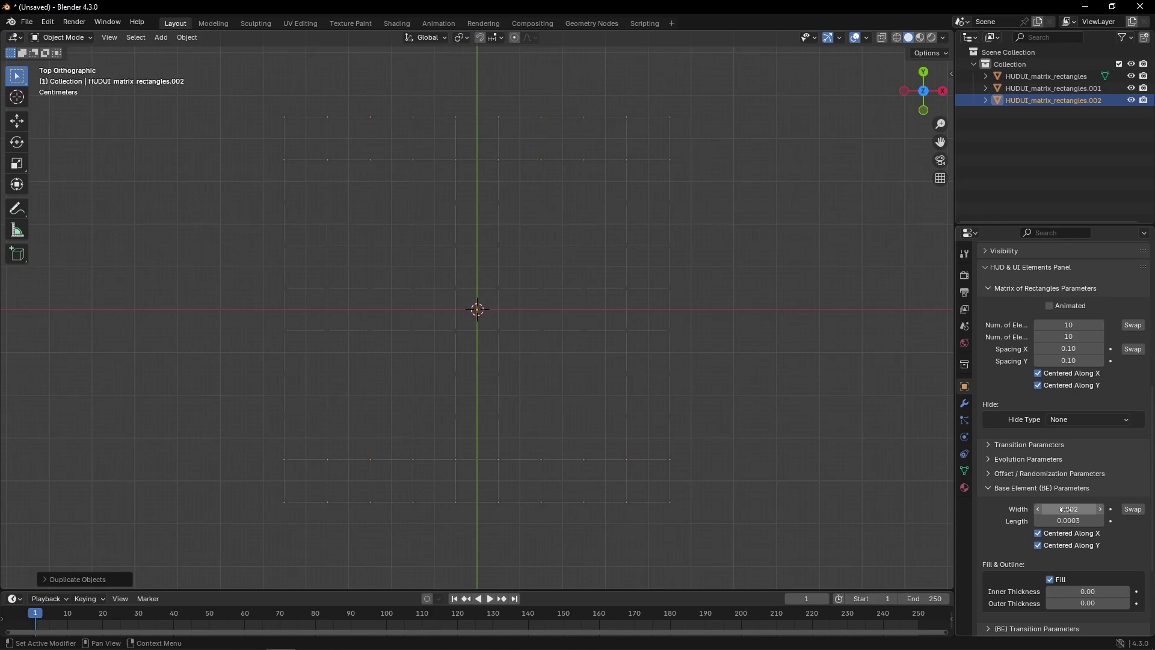
{"action": "left_click", "coordinate": [1069, 521]}
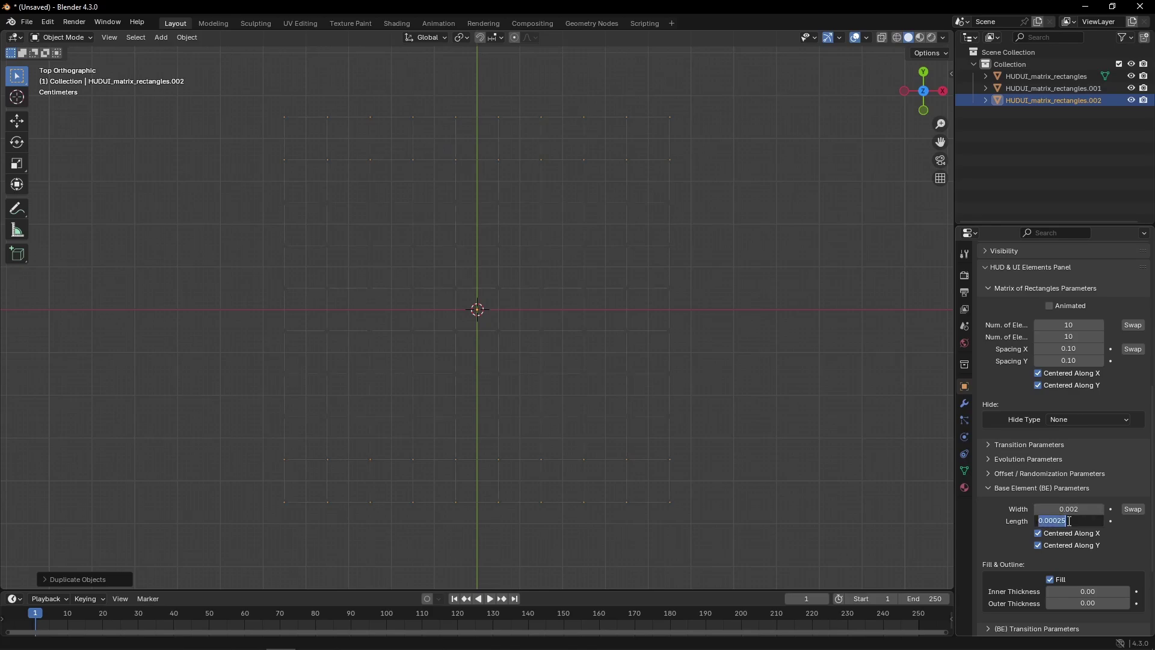
{"action": "type", "text": "0.0015"}
{"action": "key", "text": "Return"}
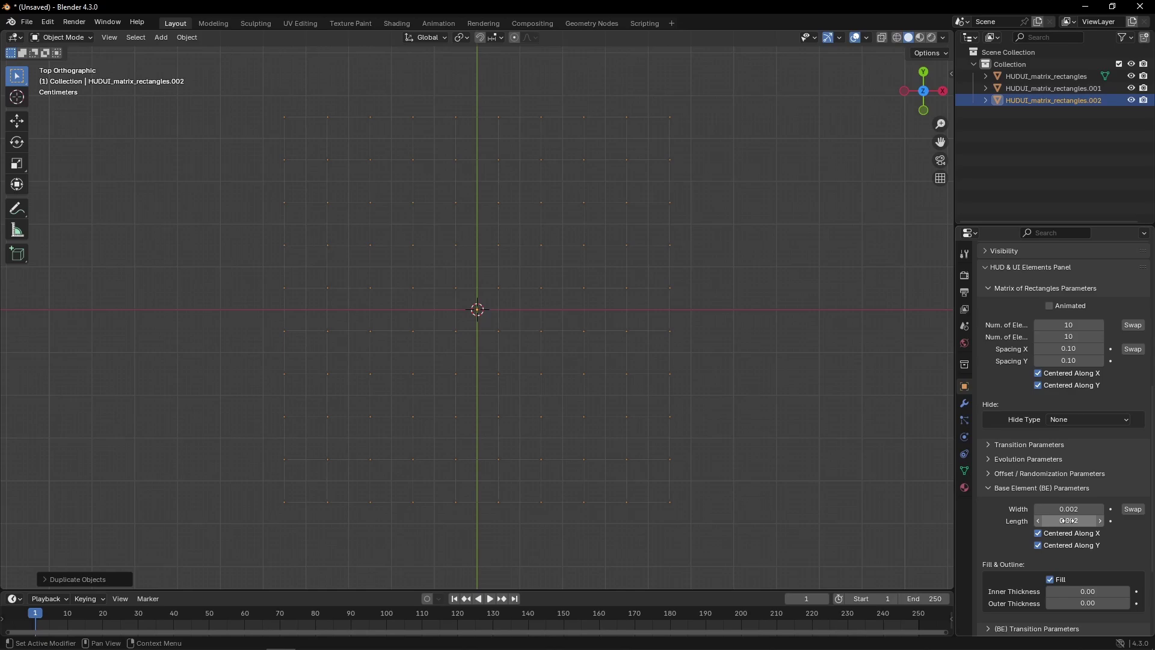
{"action": "left_click", "coordinate": [897, 38]}
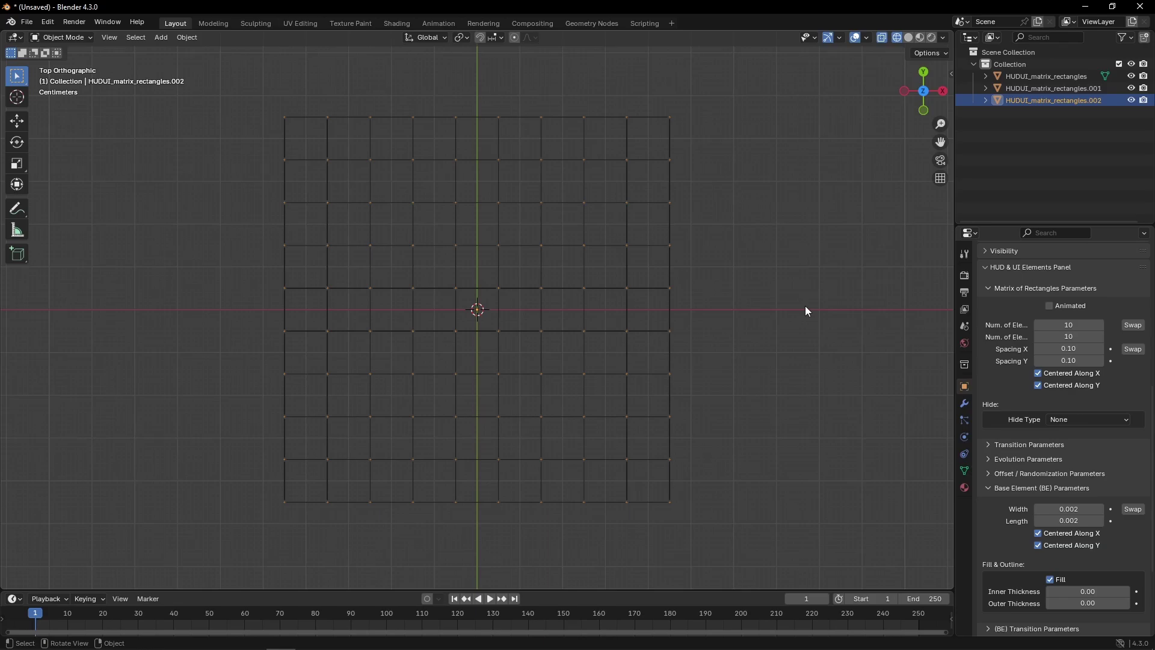
Duplicate the dot matrix in place with 35 columns and 0.03 X spacing
{"action": "key", "text": "shift+d"}
{"action": "right_click", "coordinate": [800, 337]}
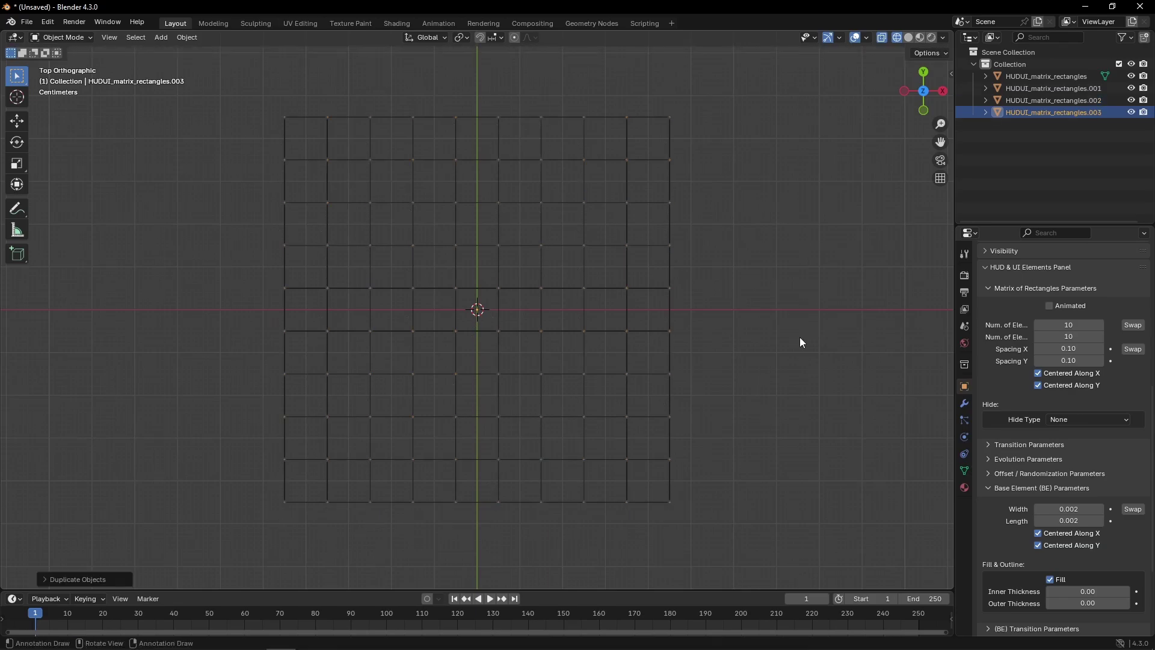
{"action": "left_click", "coordinate": [1078, 324]}
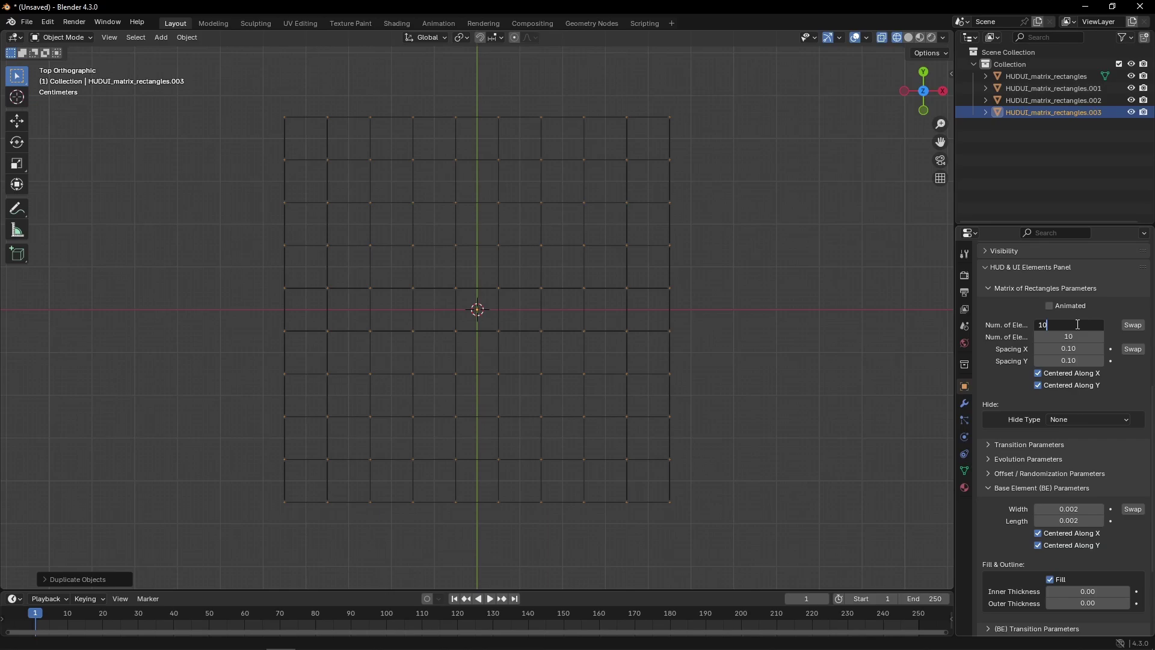
{"action": "type", "text": "*4"}
{"action": "type", "text": "-2"}
{"action": "key", "text": "Return"}
{"action": "left_click", "coordinate": [1083, 349]}
{"action": "type", "text": "0.1/"}
{"action": "type", "text": "3"}
{"action": "key", "text": "Return"}
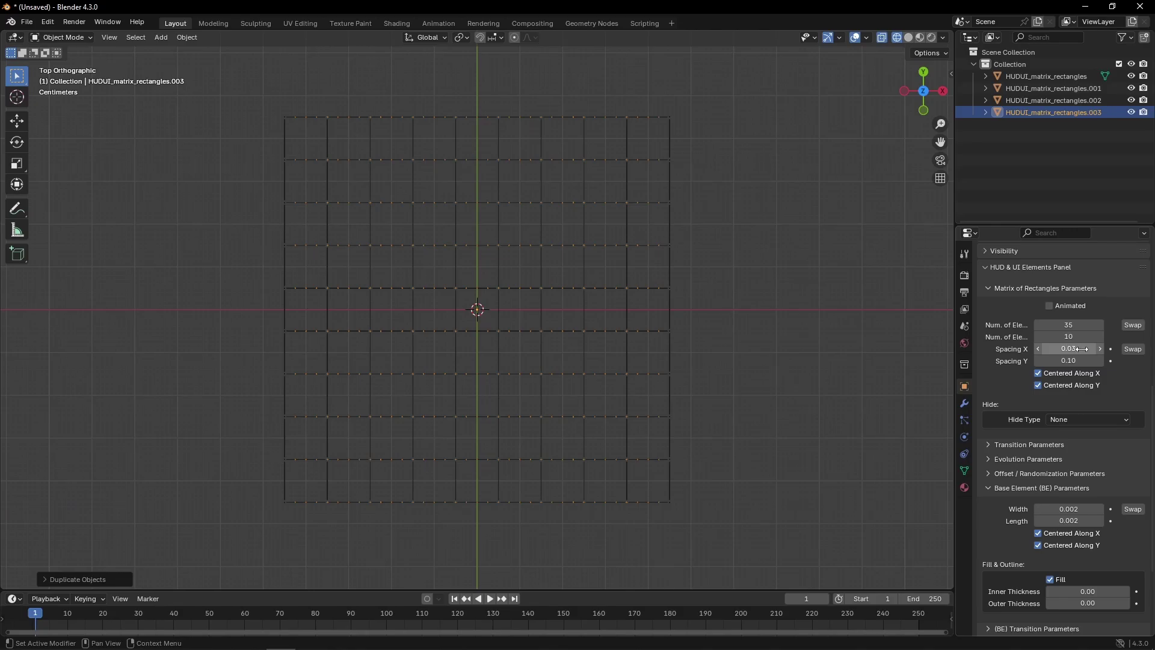
Hide multiples of N except 1 along X, with N set to 4
{"action": "left_click", "coordinate": [1066, 418]}
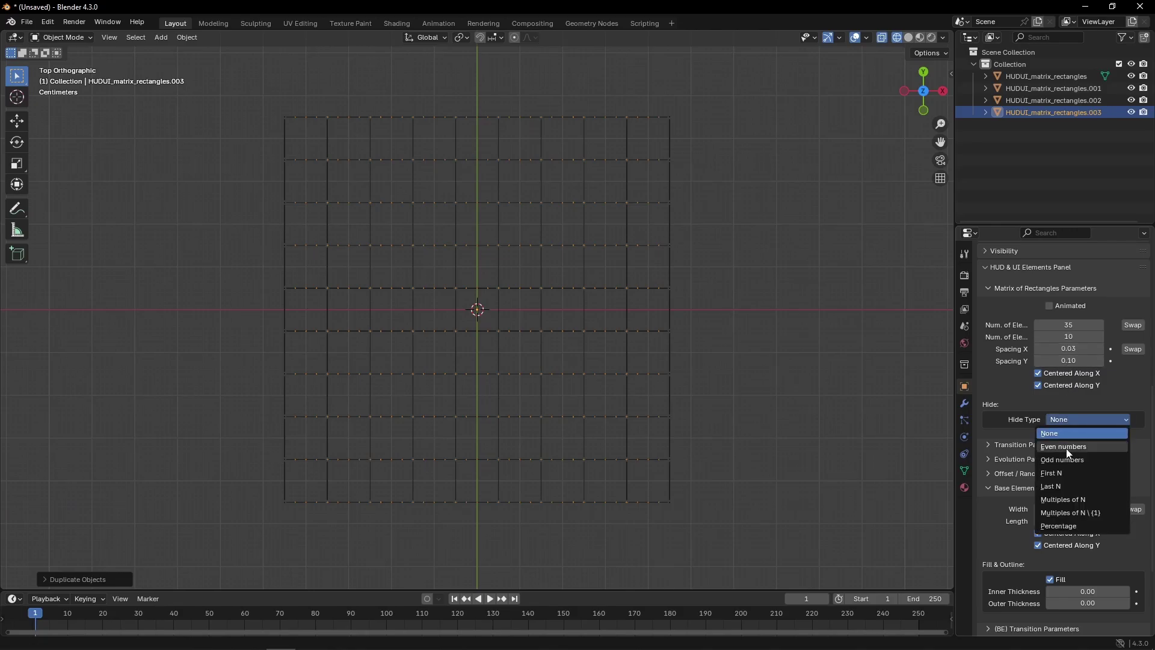
{"action": "left_click", "coordinate": [1078, 513]}
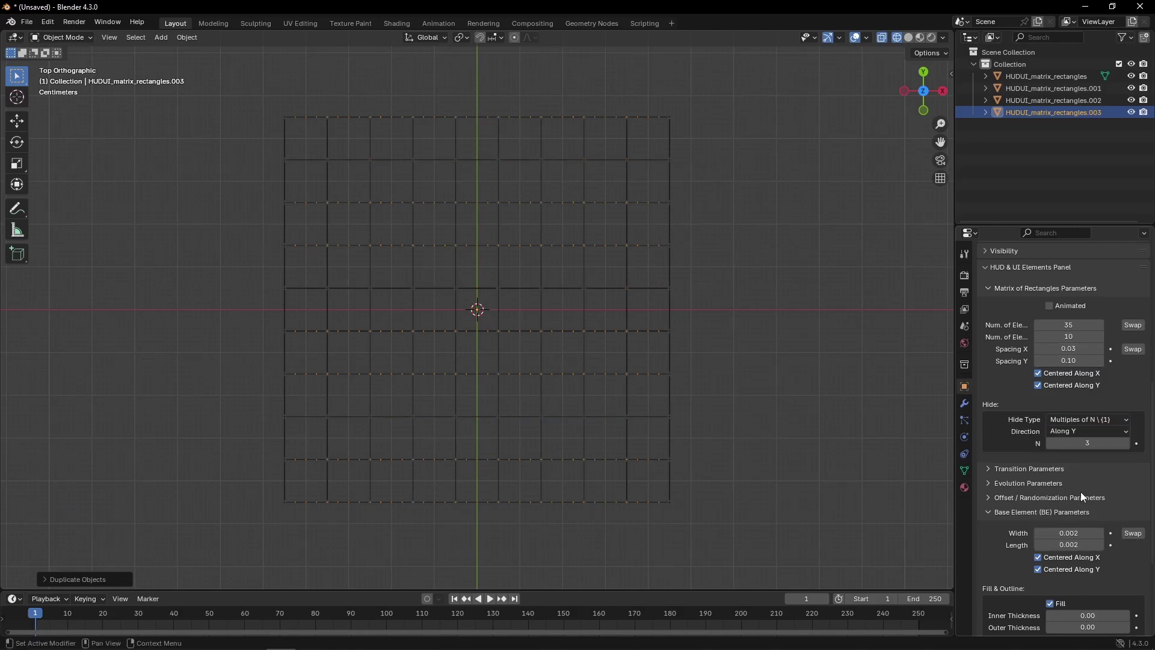
{"action": "left_click", "coordinate": [1074, 433]}
{"action": "left_click", "coordinate": [1072, 446]}
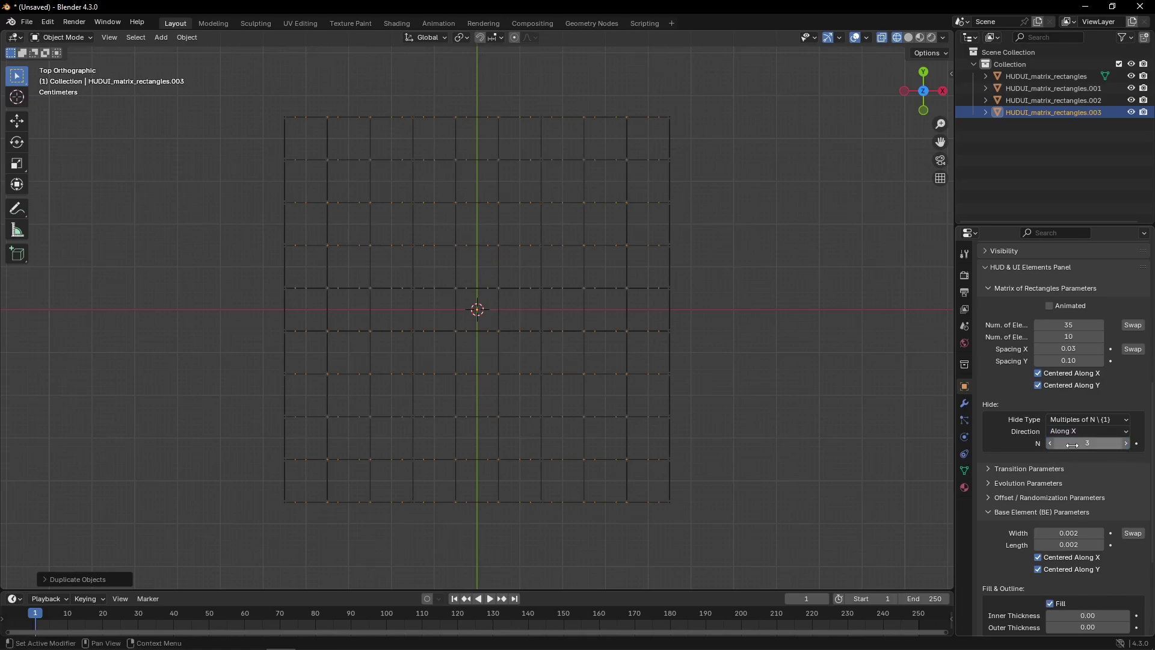
{"action": "left_click", "coordinate": [1095, 443]}
{"action": "type", "text": "4"}
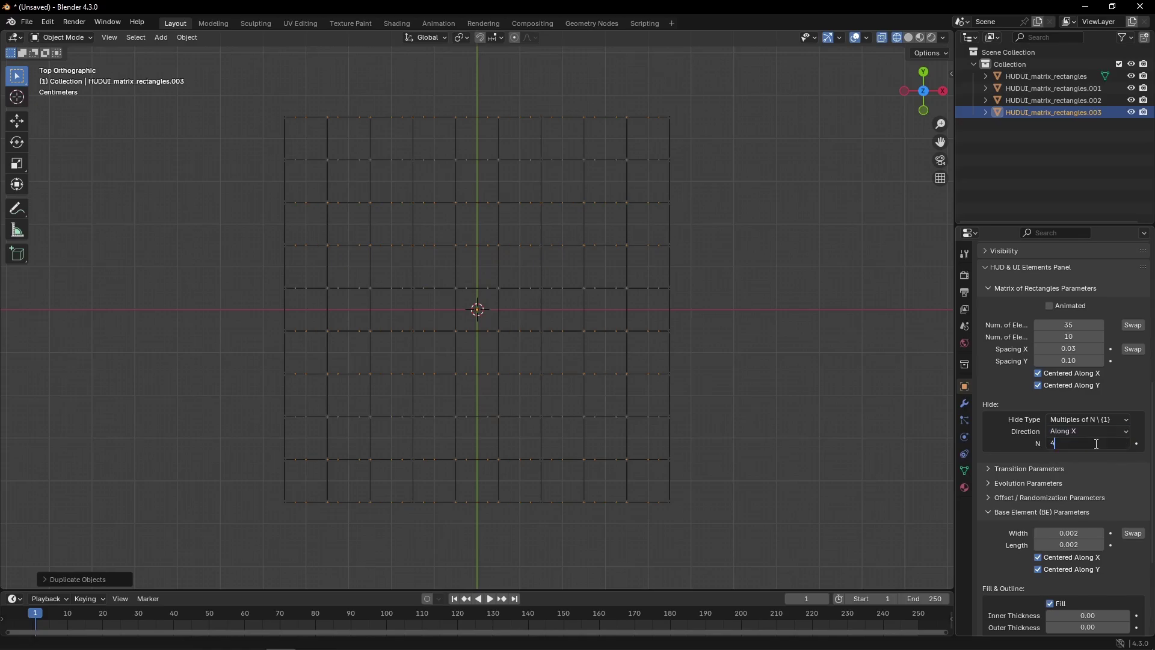
{"action": "key", "text": "Return"}
Raise the matrix to a Z position of 0.0002 m
{"action": "scroll", "coordinate": [1027, 476], "scroll_direction": "down", "scroll_amount": 5}
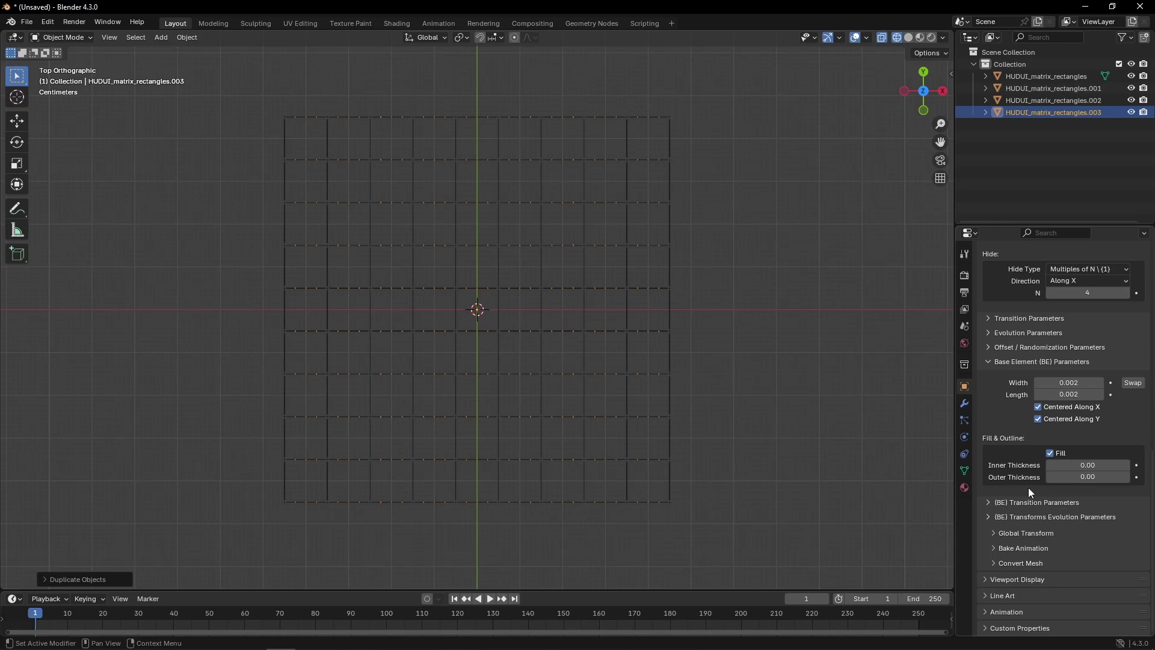
{"action": "left_click", "coordinate": [1033, 532]}
{"action": "left_click", "coordinate": [1079, 575]}
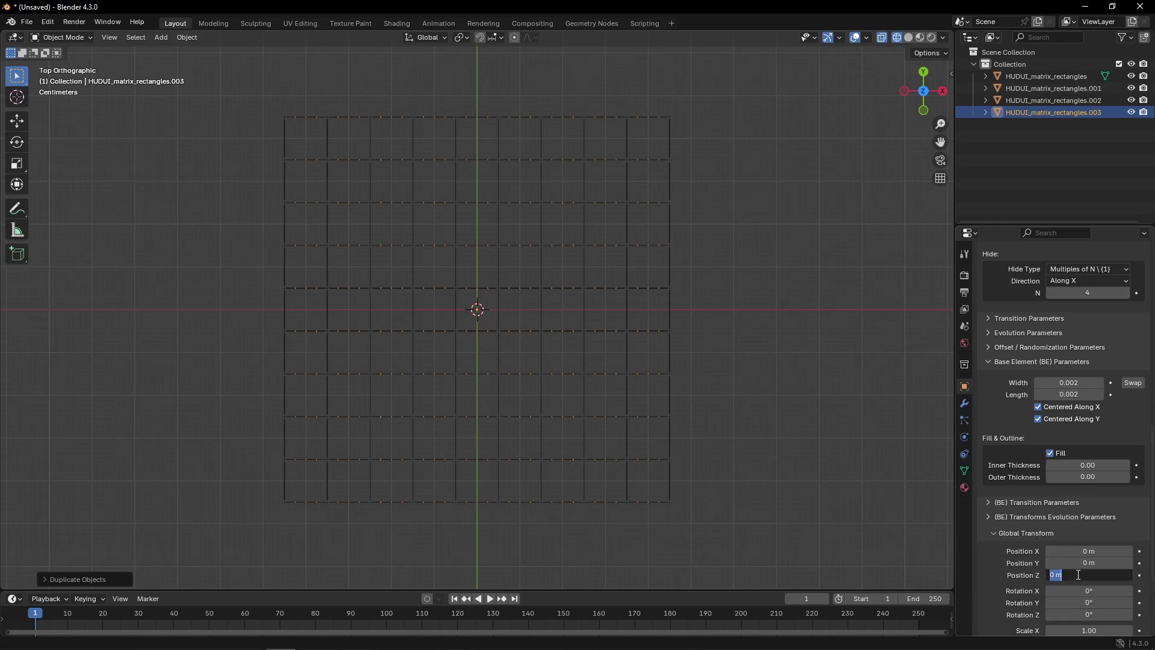
{"action": "type", "text": "0.0002"}
{"action": "key", "text": "Return"}
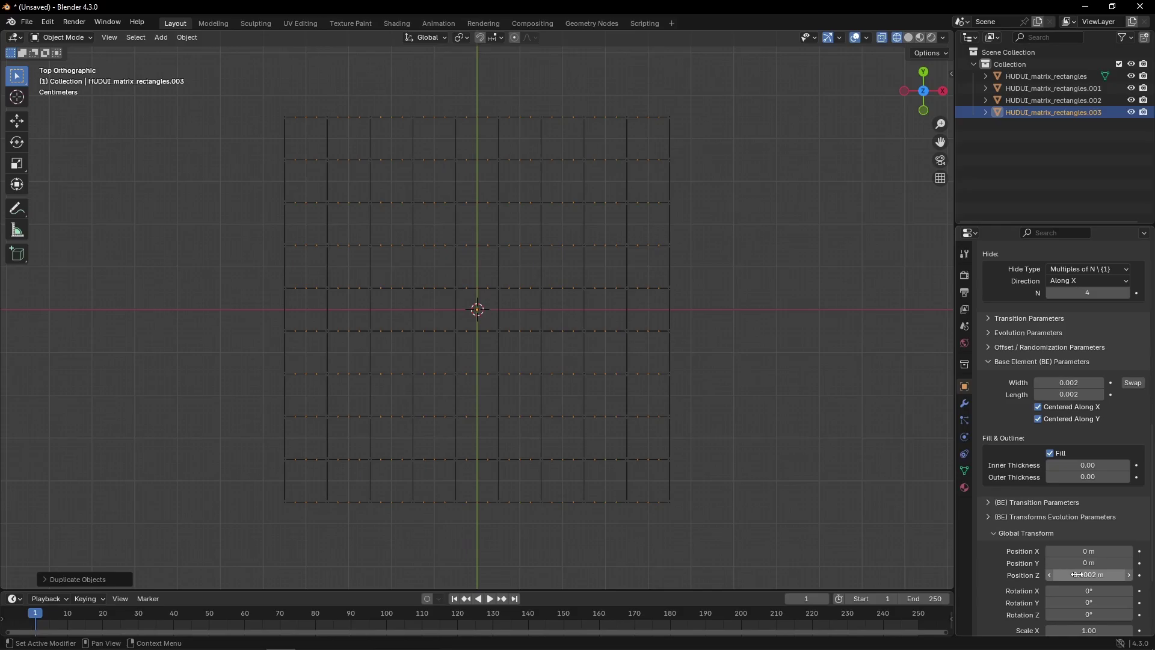
{"action": "scroll", "coordinate": [1073, 574], "scroll_direction": "up", "scroll_amount": 5}
{"action": "middle_click_drag", "start_coordinate": [662, 349], "coordinate": [516, 237]}
Duplicate it in place, swap counts and spacing, and hide every 4th element along Y
{"action": "key", "text": "shift+d"}
{"action": "right_click", "coordinate": [523, 256]}
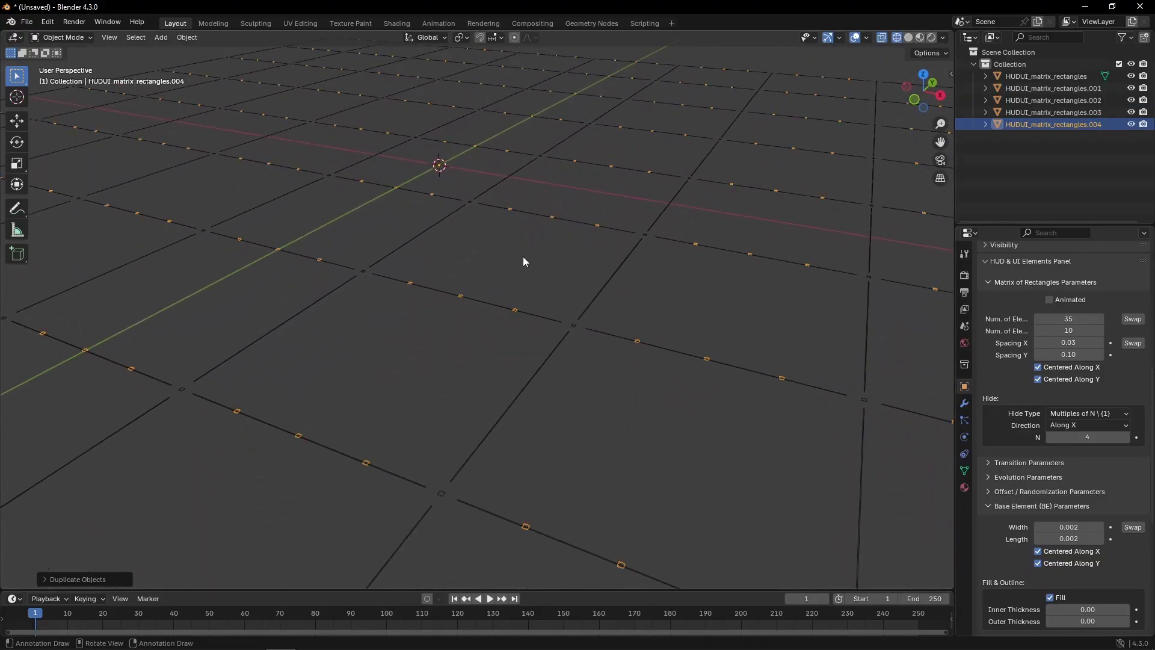
{"action": "left_click", "coordinate": [1133, 319]}
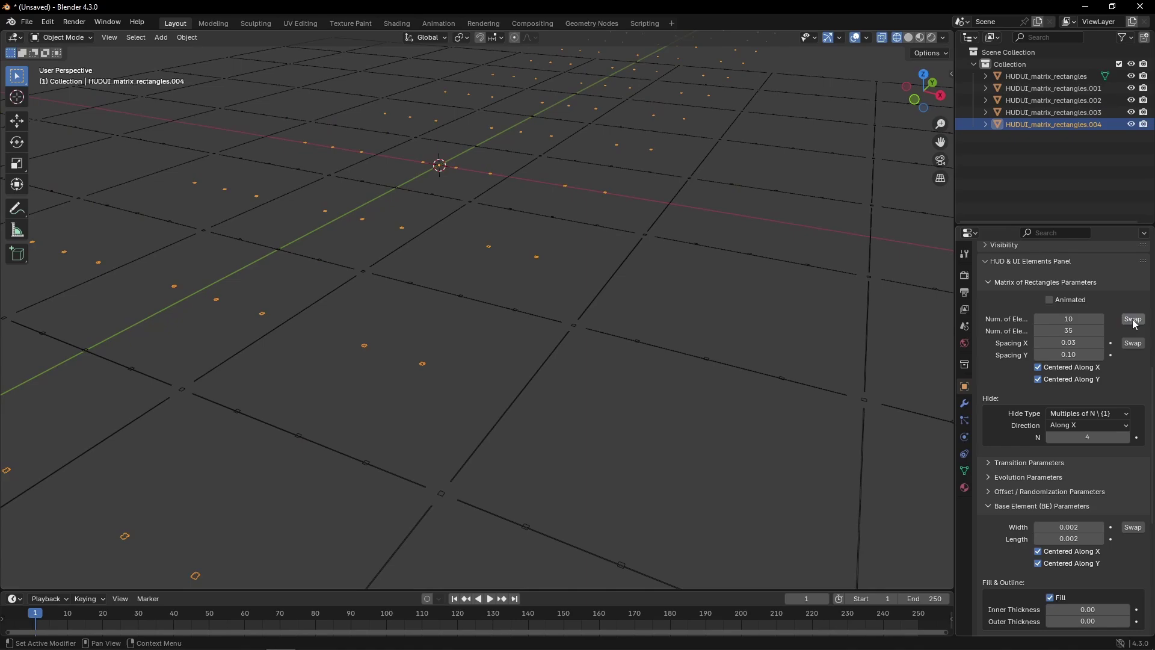
{"action": "left_click", "coordinate": [1133, 343]}
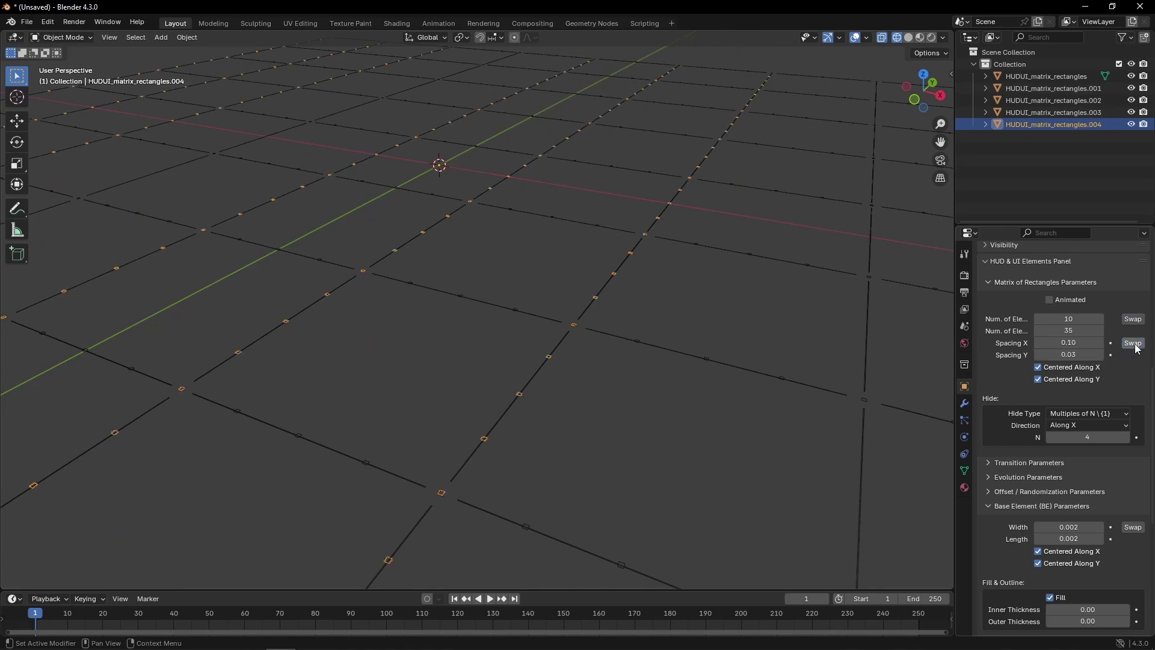
{"action": "left_click", "coordinate": [1093, 424]}
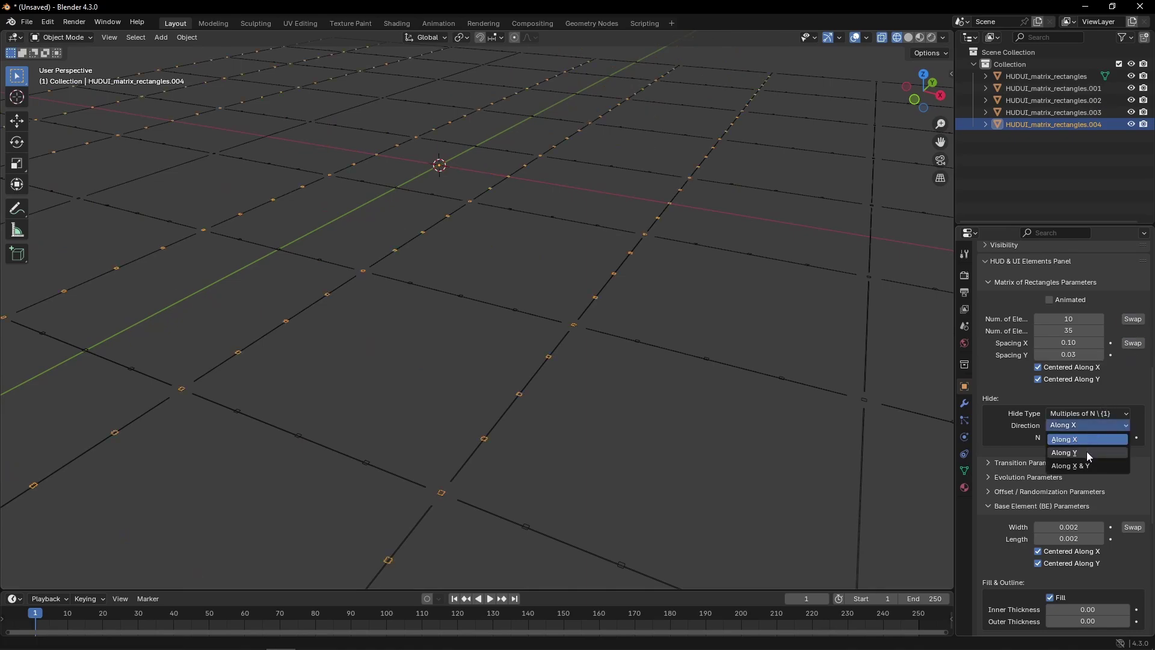
{"action": "left_click", "coordinate": [1089, 454]}
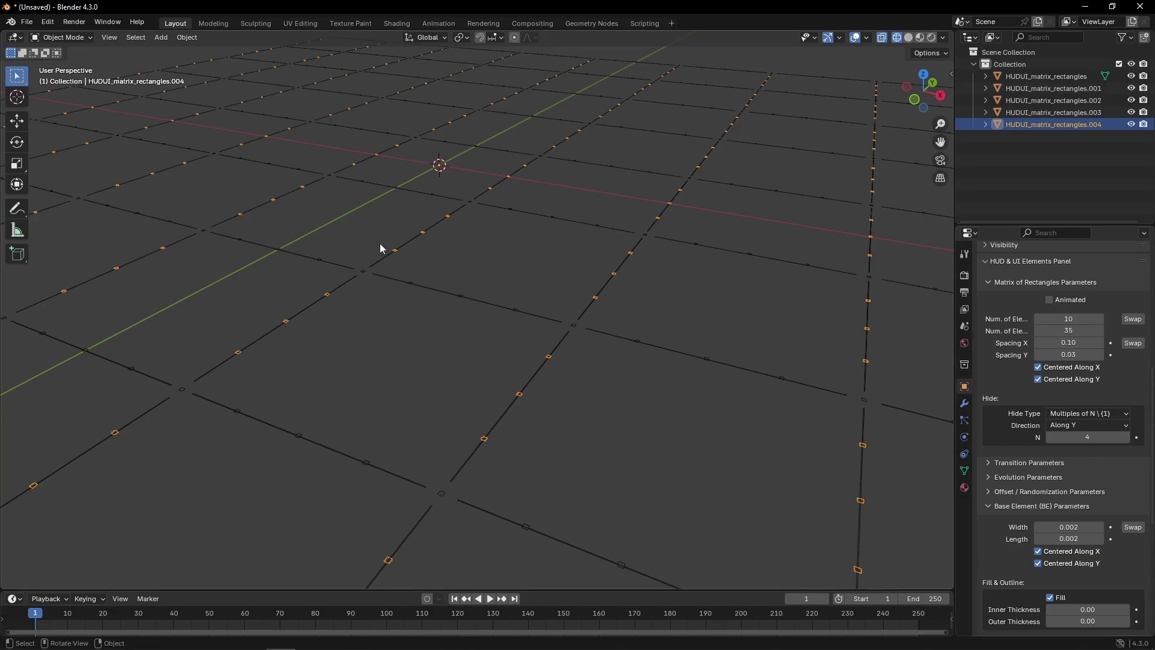
Add a Matrix of Texts from HUD & UI Elements
{"action": "key", "text": "shift+a"}
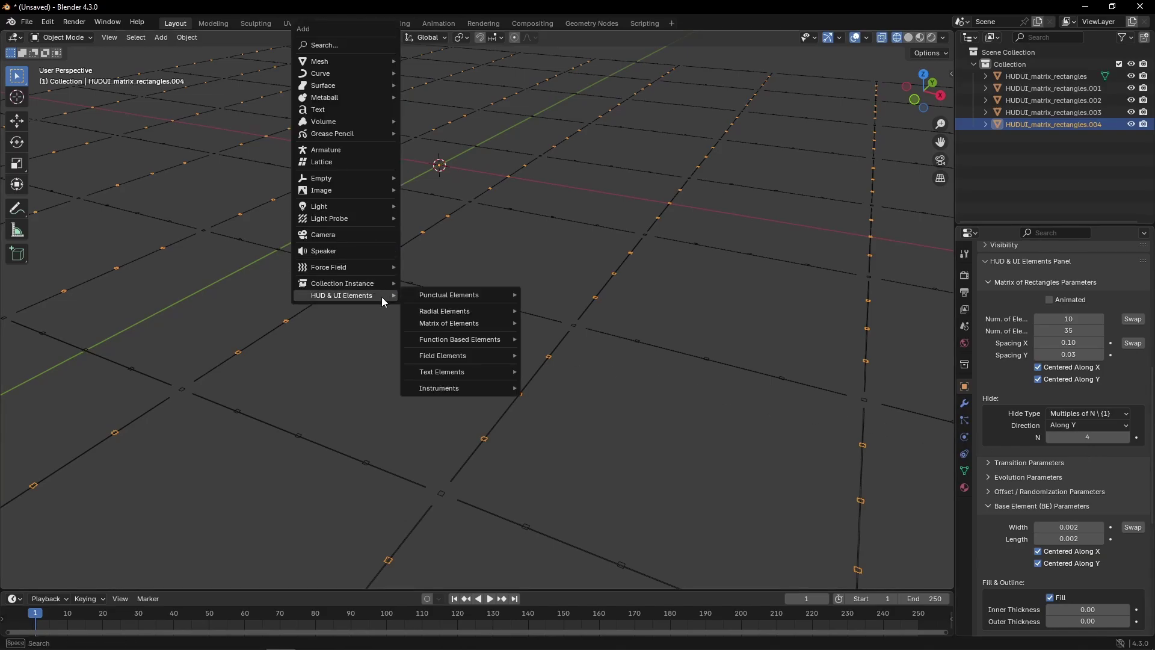
{"action": "mouse_move", "coordinate": [493, 373]}
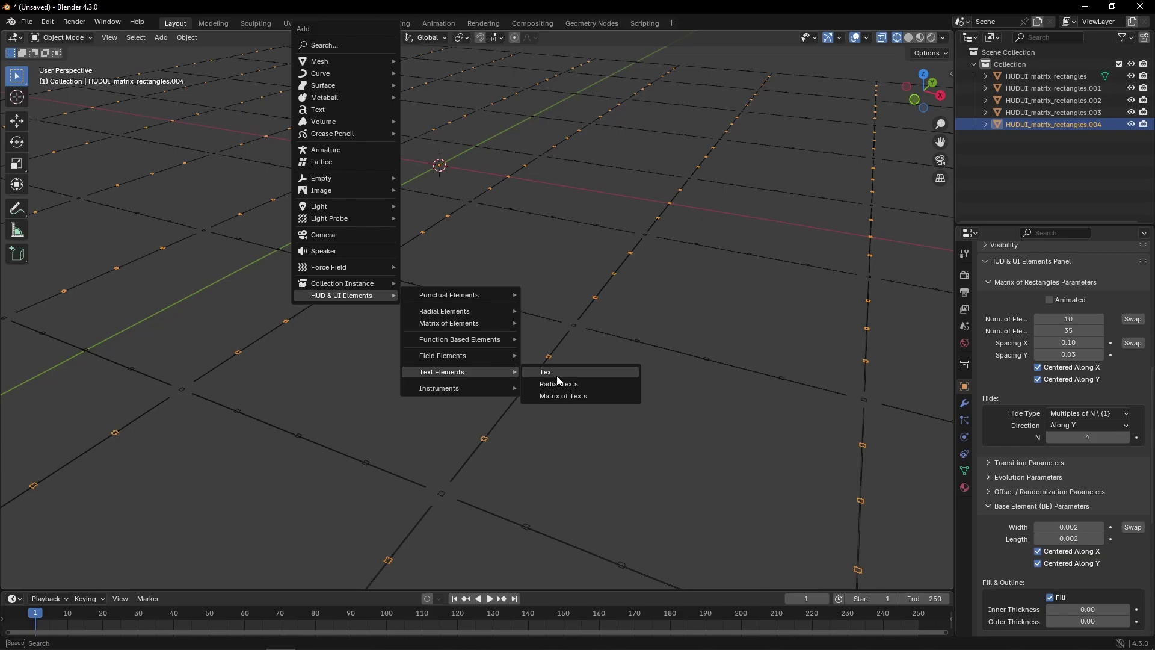
{"action": "left_click", "coordinate": [604, 396]}
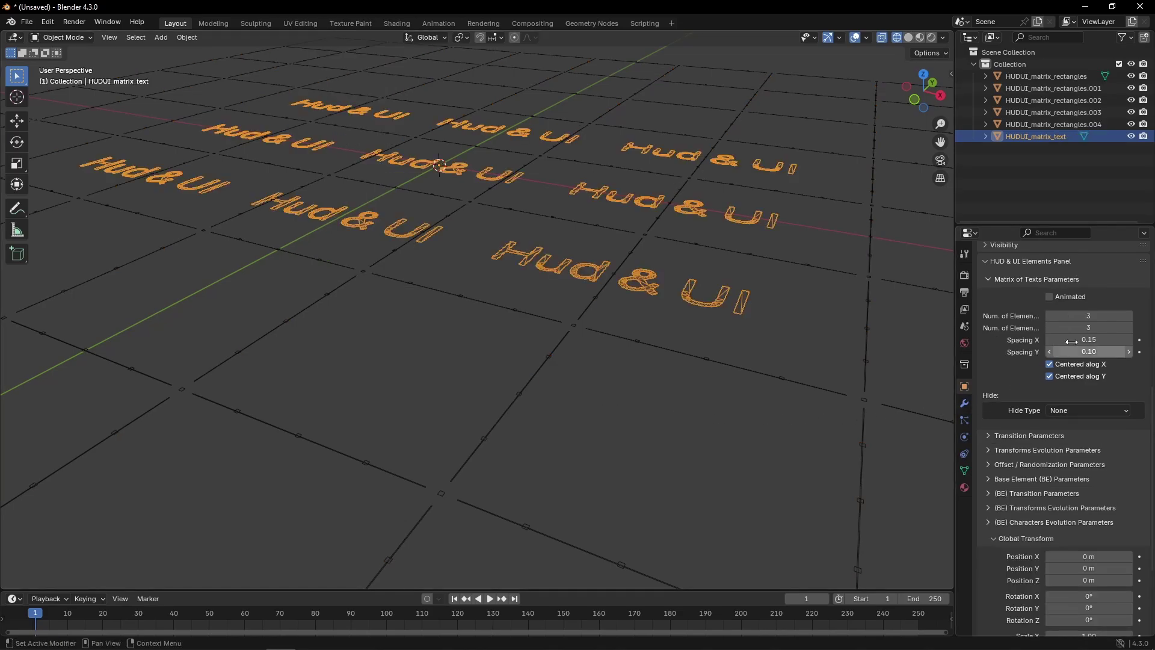
Set the text matrix to 9 by 9 with 0.1 X spacing, then view from top
{"action": "left_click", "coordinate": [1092, 317]}
{"action": "type", "text": "9"}
{"action": "key", "text": "Return"}
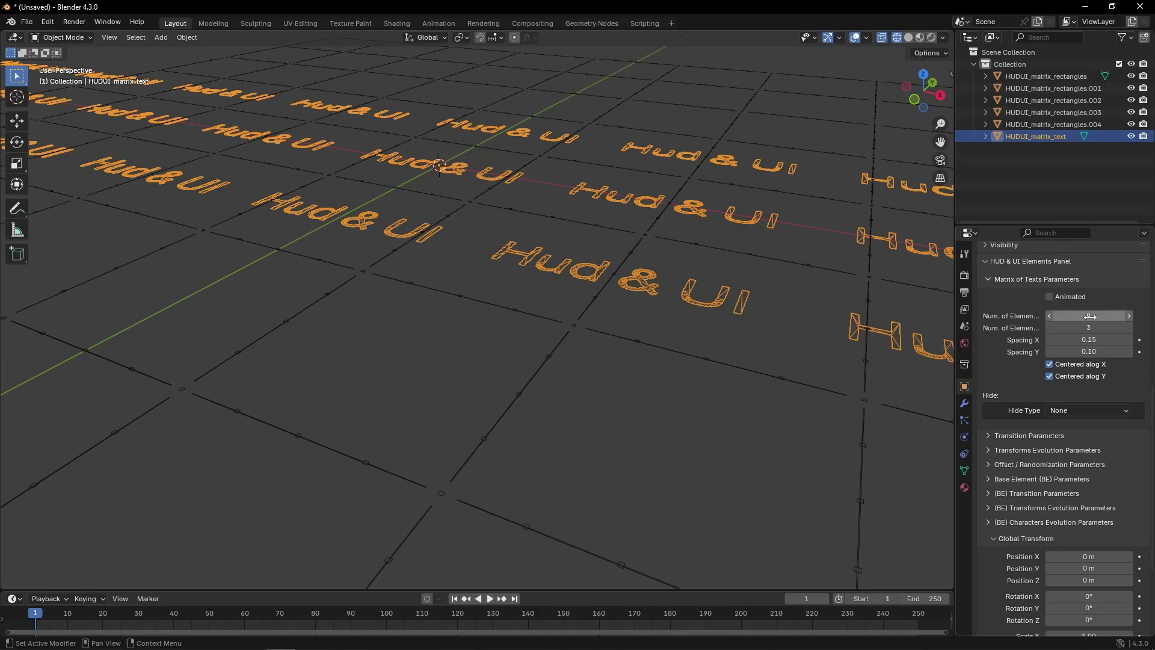
{"action": "left_click", "coordinate": [1092, 326]}
{"action": "type", "text": "9"}
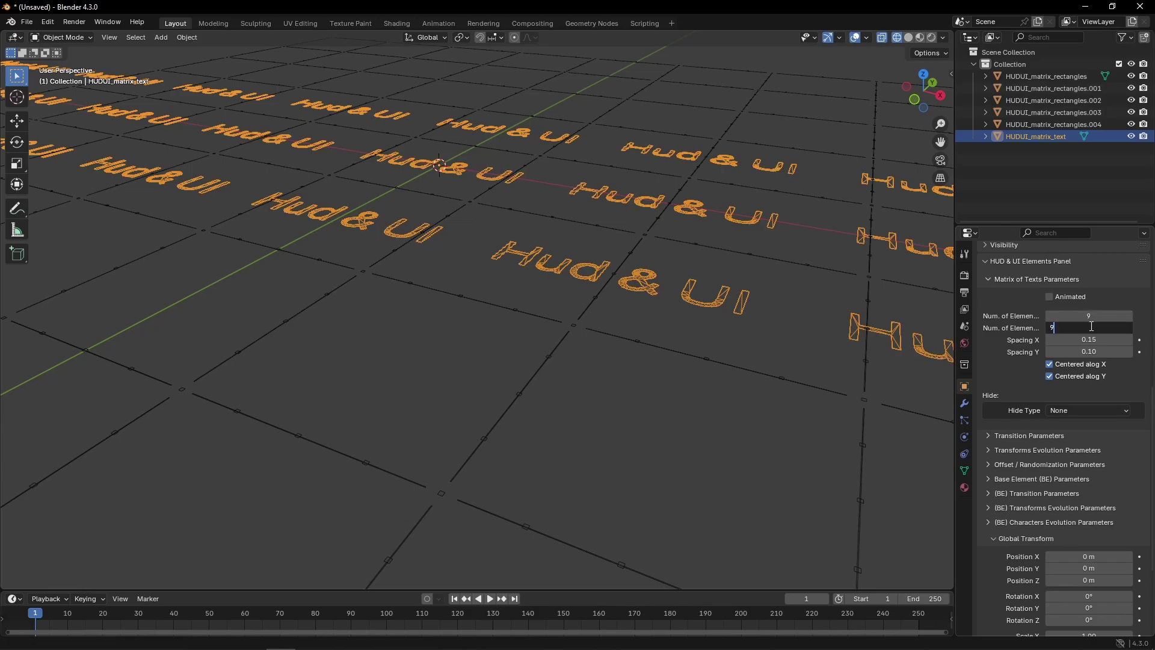
{"action": "key", "text": "Return"}
{"action": "left_click", "coordinate": [1093, 340]}
{"action": "type", "text": "0."}
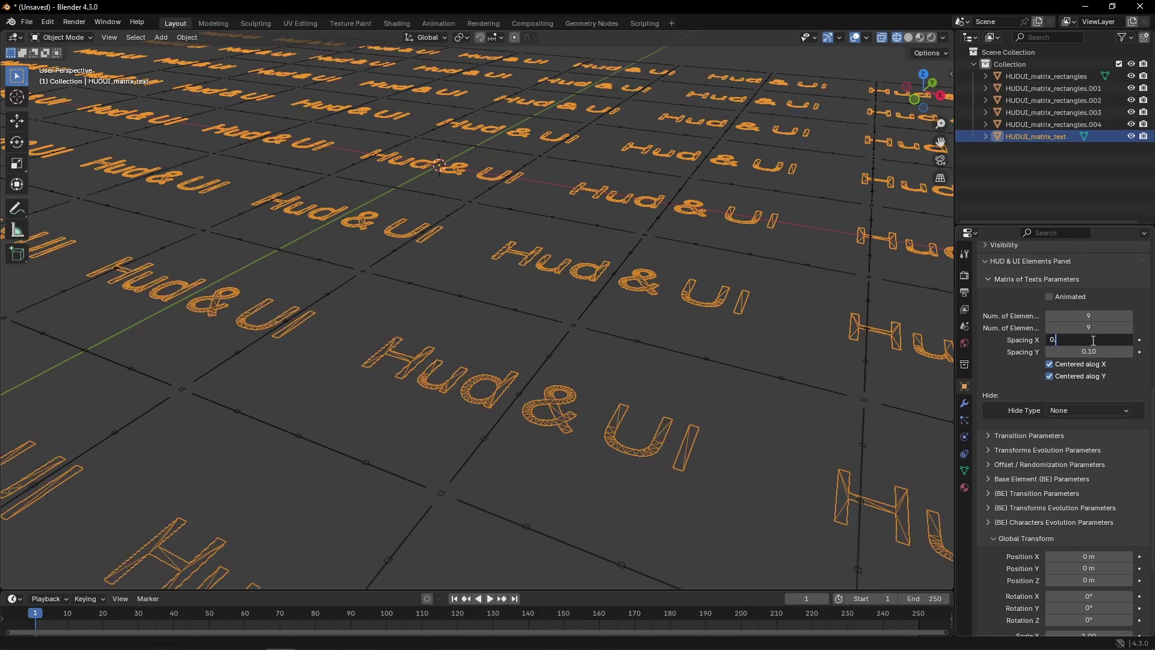
{"action": "type", "text": "1"}
{"action": "key", "text": "Return"}
{"action": "key", "text": "KP_7"}
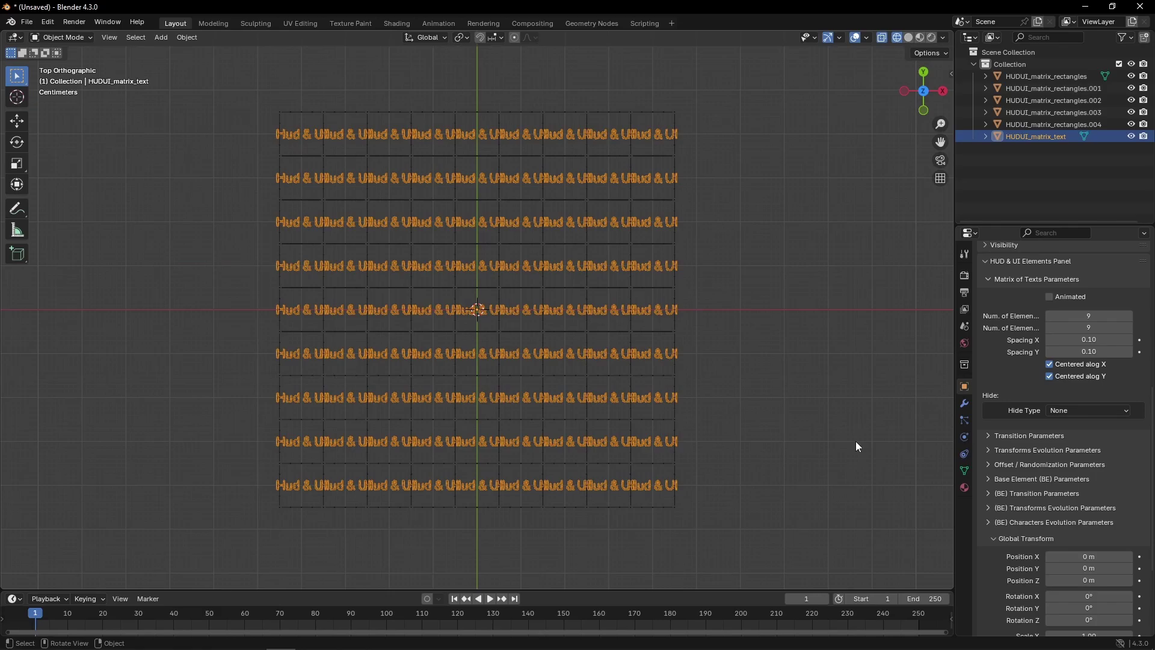
Replace the 'Hud & UI' text with '+' and set its size to 0.01
{"action": "left_click", "coordinate": [1023, 481]}
{"action": "left_click", "coordinate": [1067, 510]}
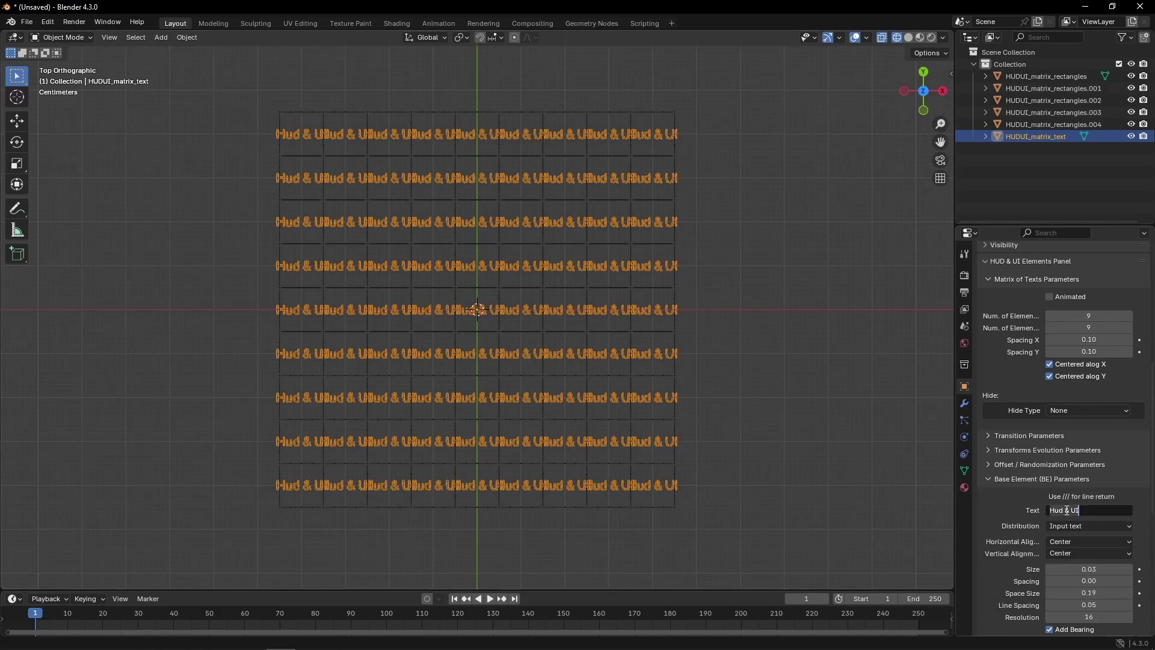
{"action": "key", "text": "ctrl+a"}
{"action": "type", "text": "+"}
{"action": "key", "text": "Return"}
{"action": "left_click", "coordinate": [1090, 569]}
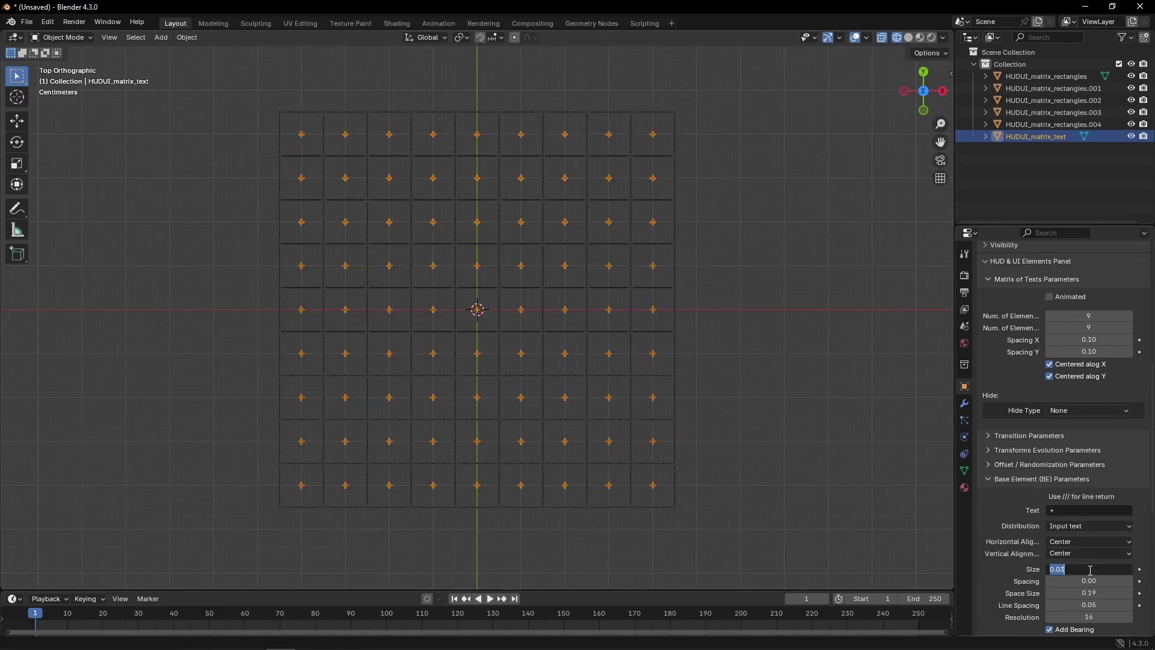
{"action": "type", "text": "0.01"}
{"action": "key", "text": "Return"}
{"action": "middle_click_drag", "start_coordinate": [692, 373], "coordinate": [503, 250]}
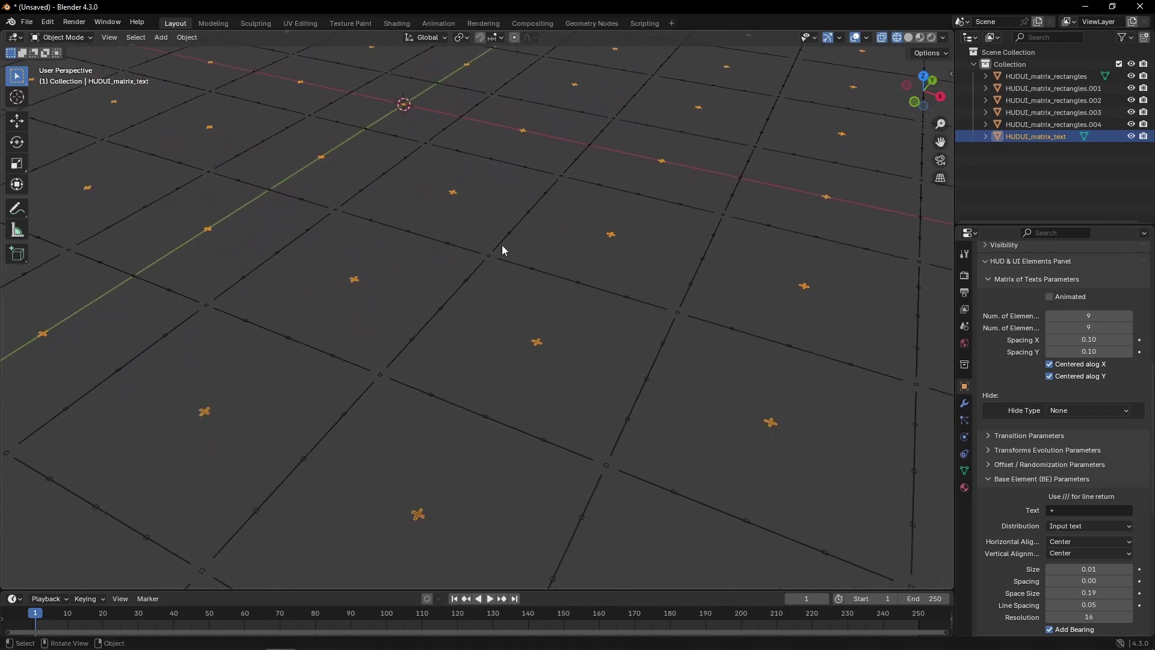
Duplicate the line matrix in place and set it to 18 by 9 elements
{"action": "left_click", "coordinate": [620, 189]}
{"action": "key", "text": "shift+d"}
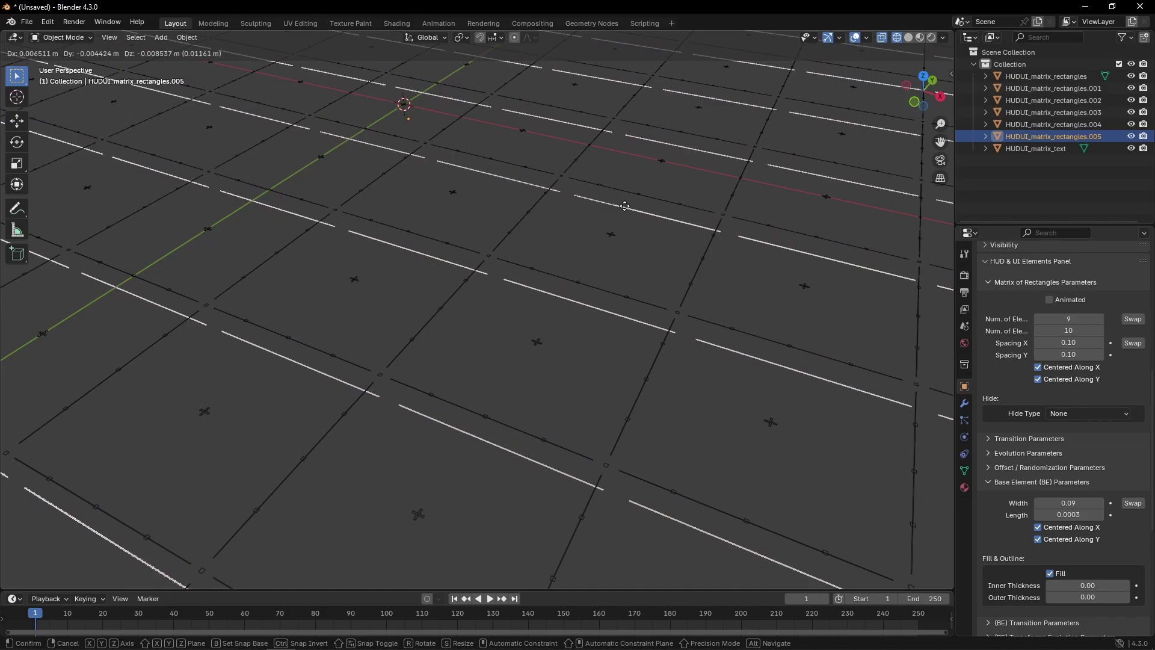
{"action": "right_click", "coordinate": [625, 211]}
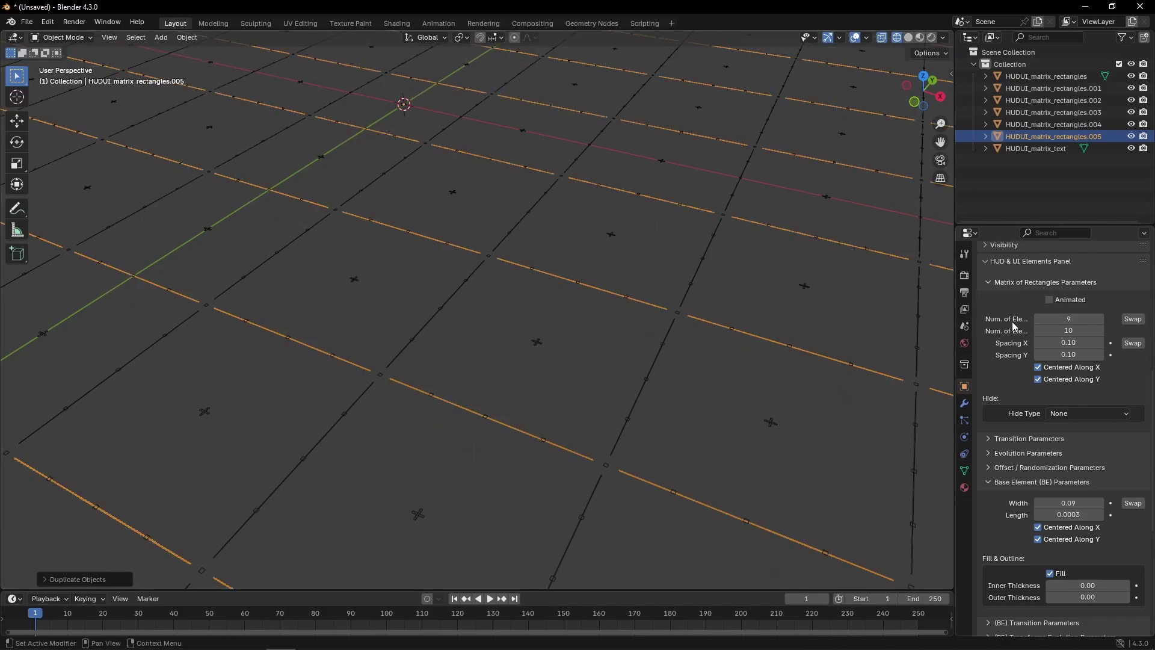
{"action": "left_click", "coordinate": [1072, 319]}
{"action": "type", "text": "18"}
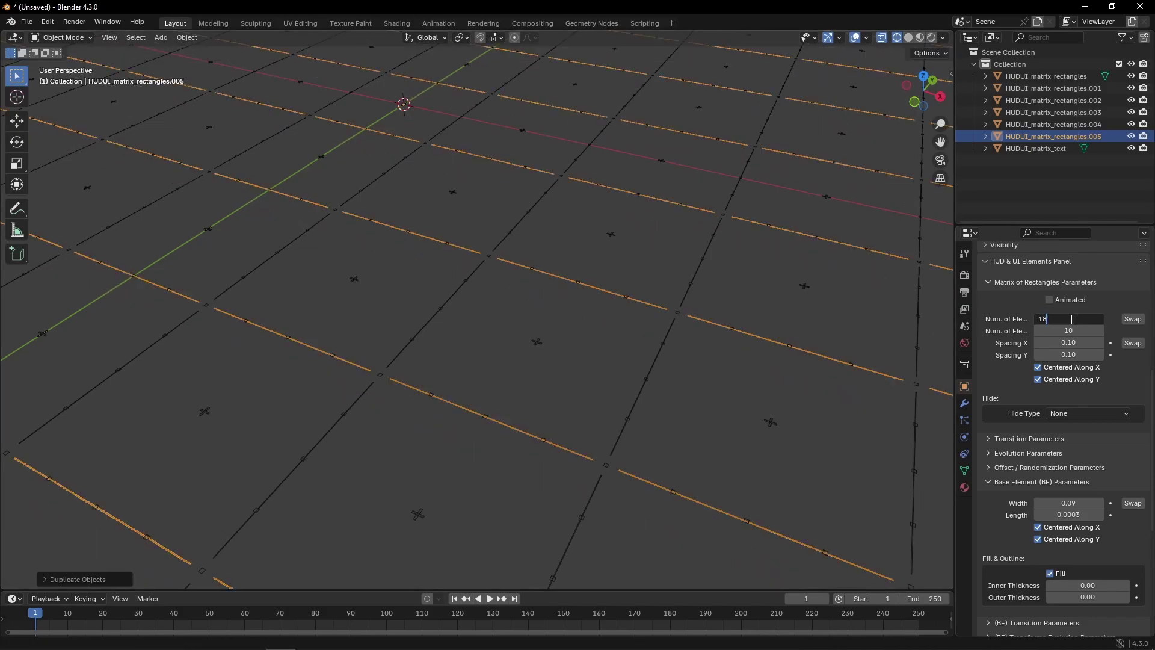
{"action": "key", "text": "Return"}
{"action": "left_click", "coordinate": [1067, 330]}
{"action": "type", "text": "9"}
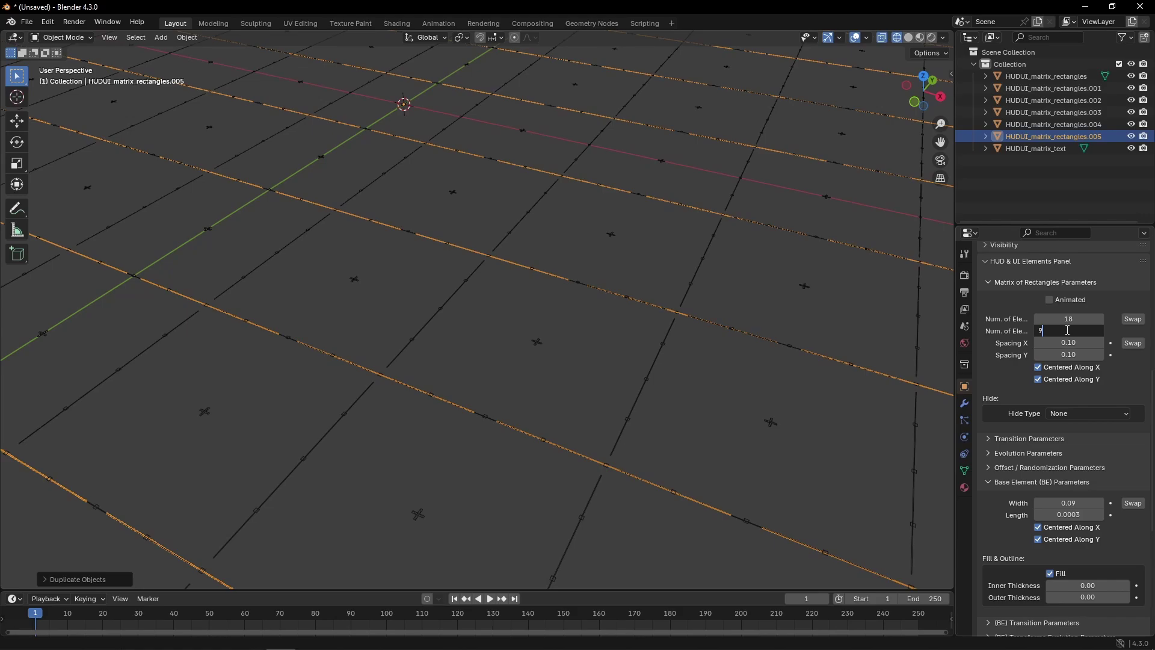
{"action": "key", "text": "Return"}
Adjust the X spacing and make the dashes 0.03 wide and 0.00025/4 long
{"action": "left_click", "coordinate": [1072, 343]}
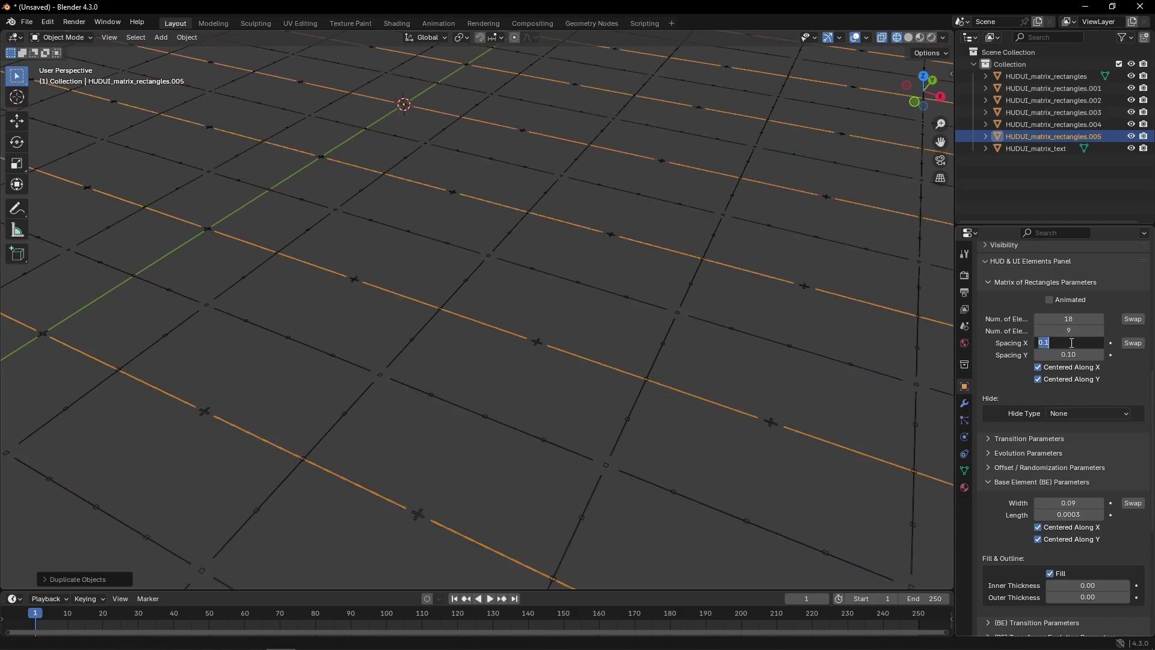
{"action": "type", "text": "0.08"}
{"action": "key", "text": "Return"}
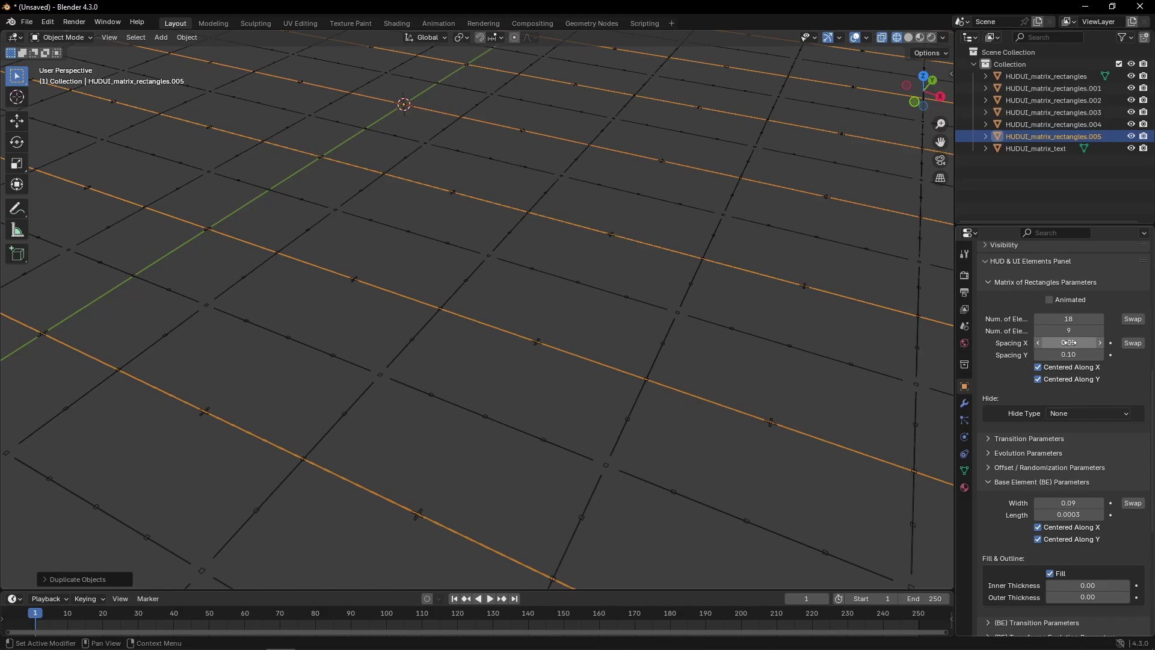
{"action": "left_click", "coordinate": [1085, 503]}
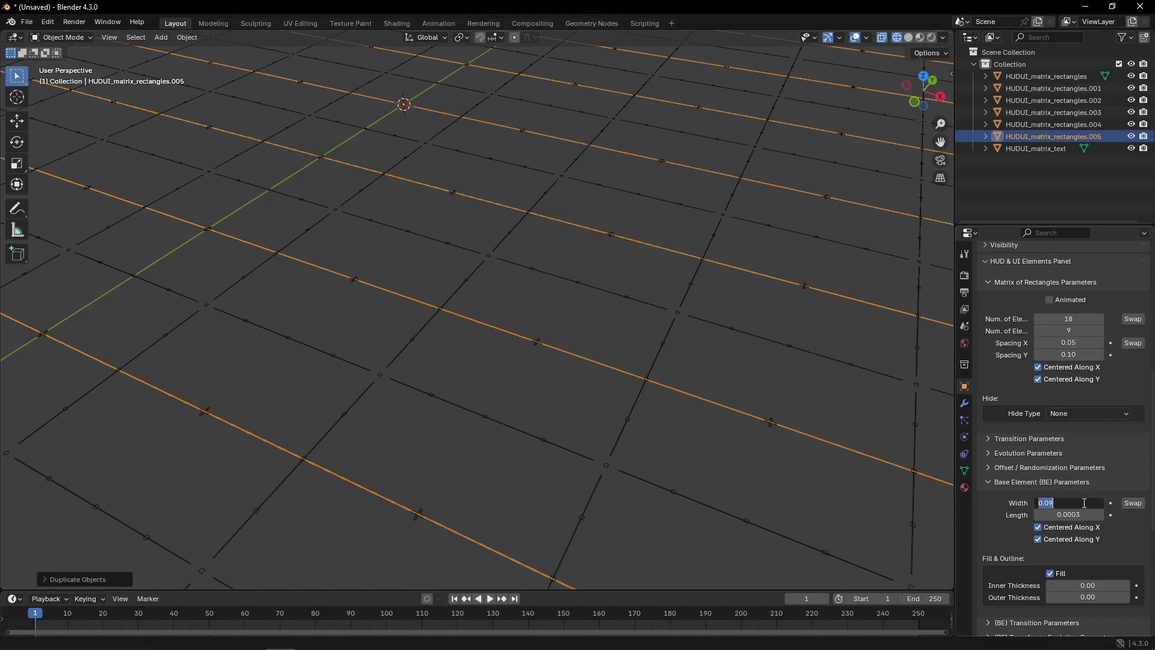
{"action": "type", "text": "0.03"}
{"action": "key", "text": "Return"}
{"action": "left_click", "coordinate": [1085, 515]}
{"action": "type", "text": "0.00025"}
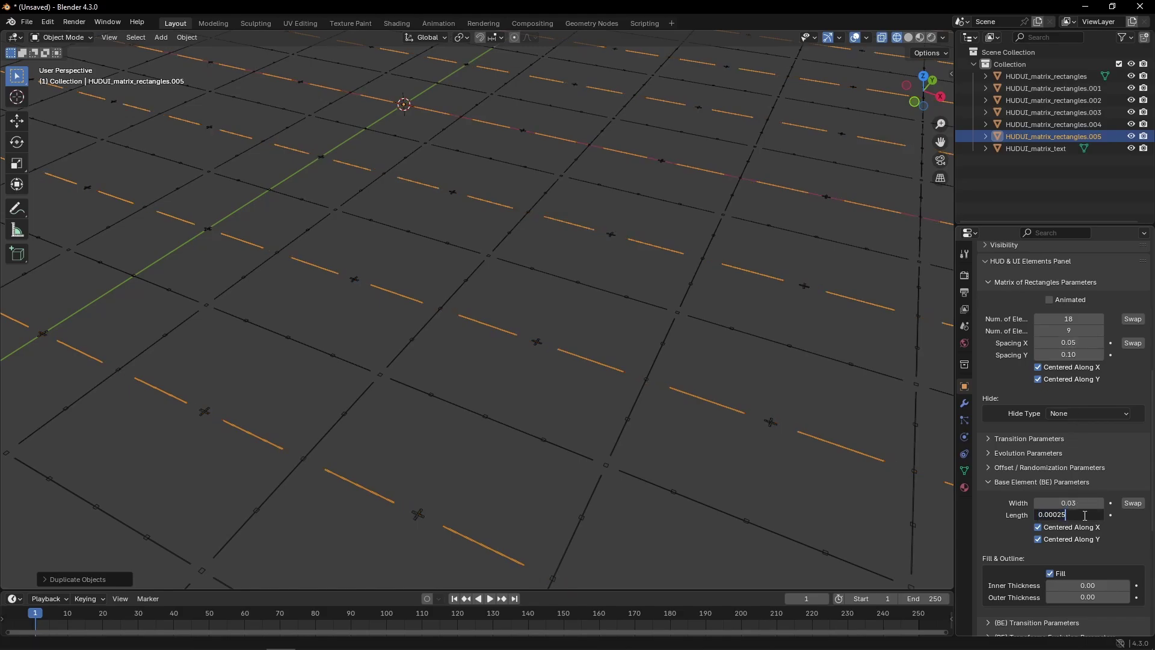
{"action": "type", "text": "/4"}
{"action": "key", "text": "Return"}
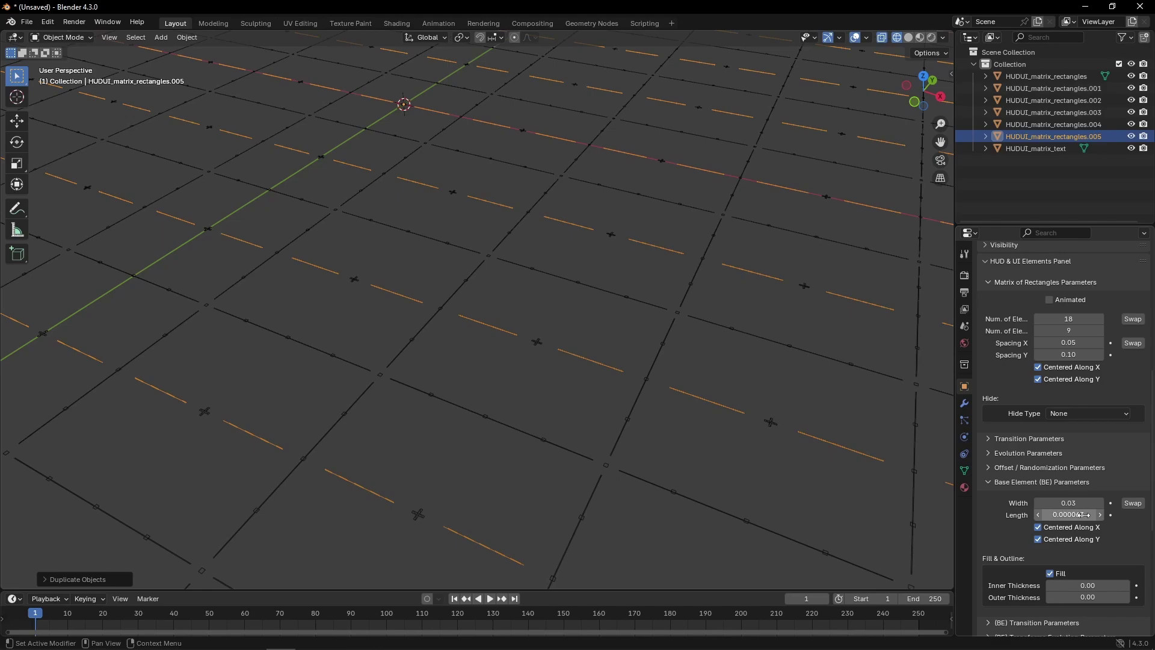
Duplicate the dash matrix in place, swapping its element counts, spacing and dash width/length
{"action": "key", "text": "shift+d"}
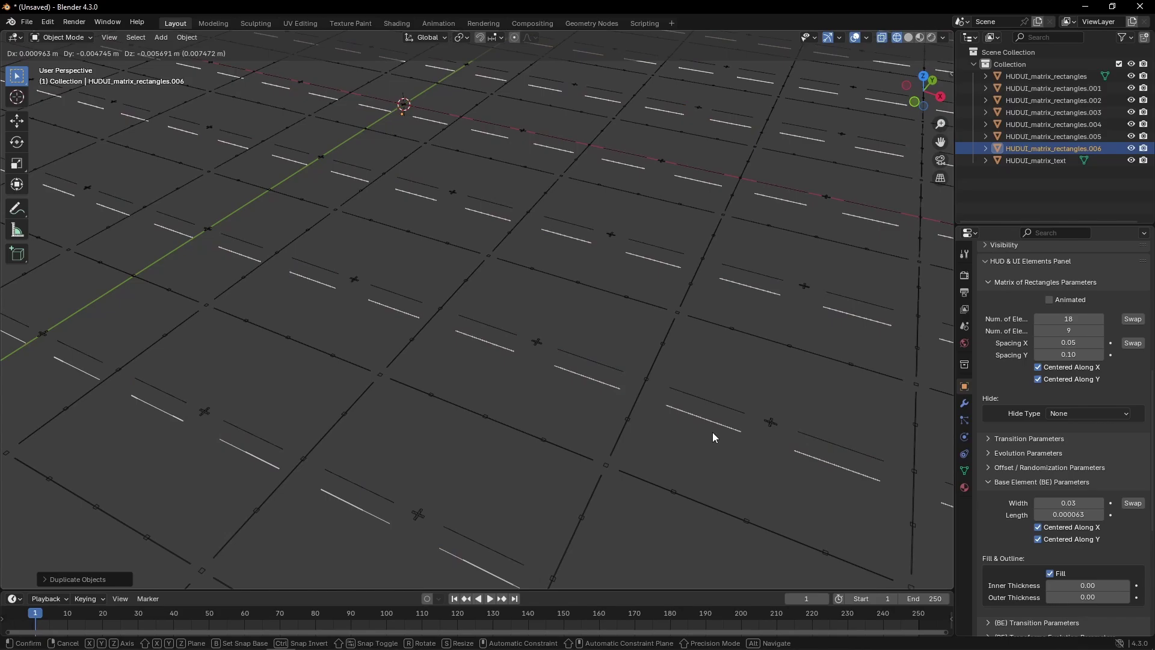
{"action": "right_click", "coordinate": [763, 427]}
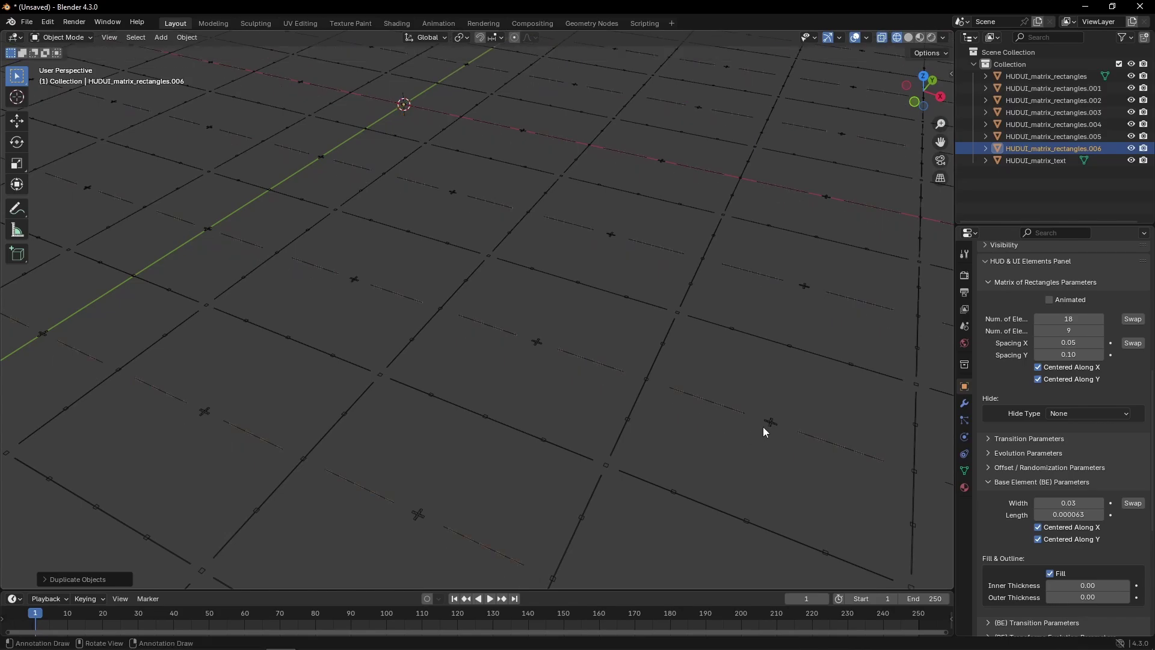
{"action": "left_click", "coordinate": [1134, 320]}
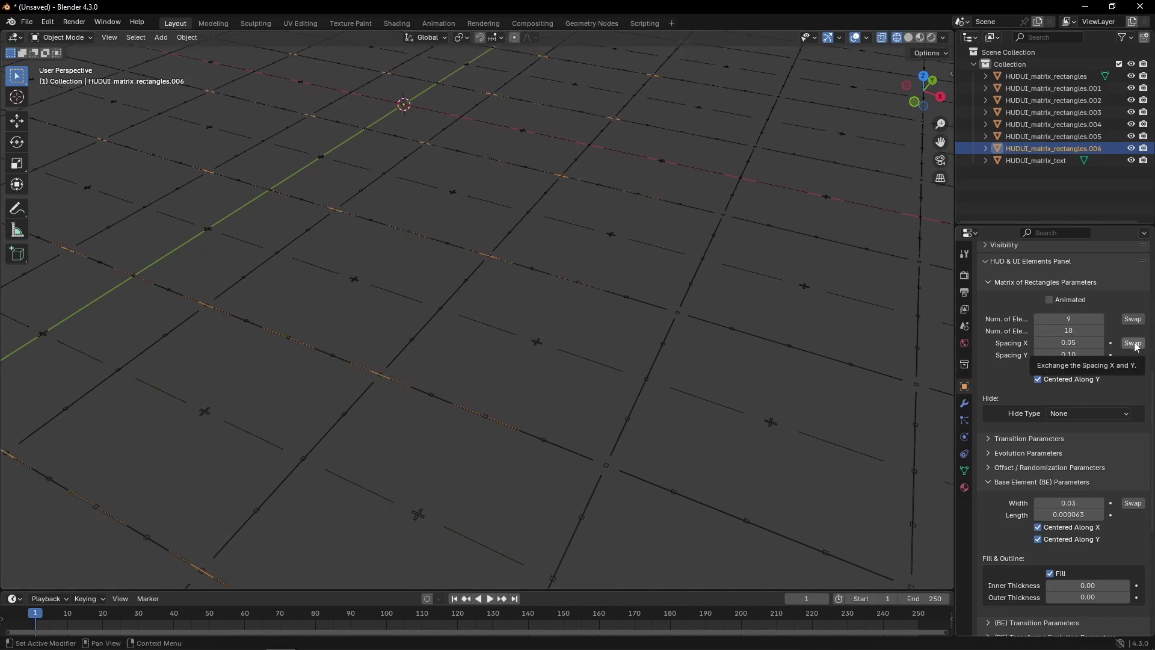
{"action": "left_click", "coordinate": [1133, 344]}
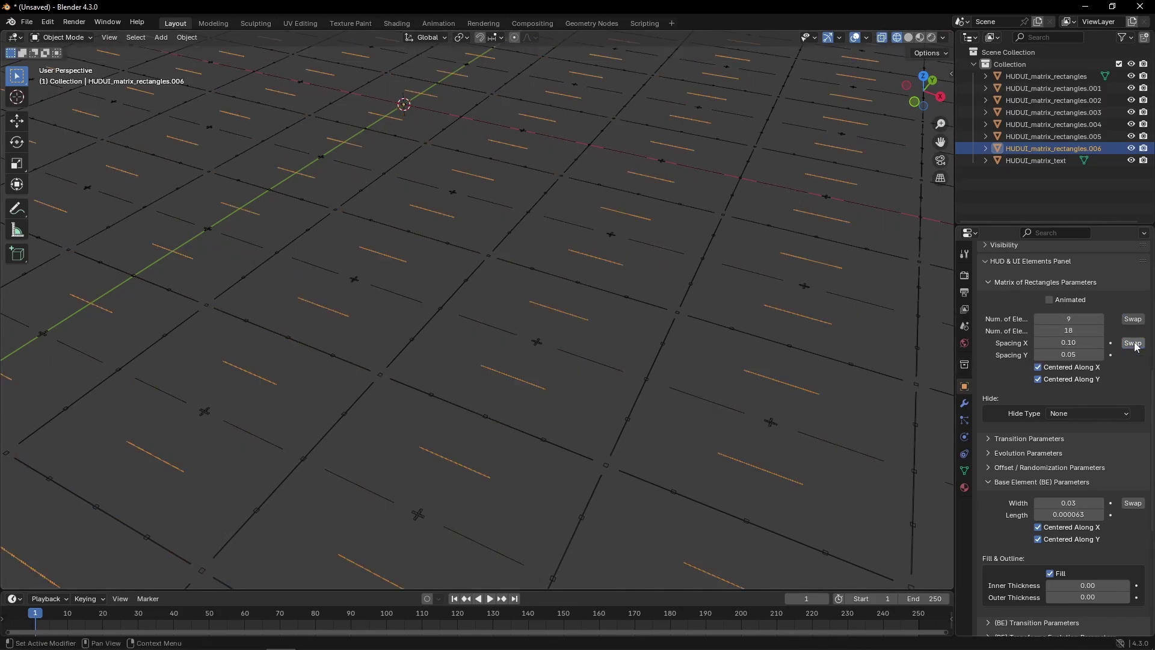
{"action": "left_click", "coordinate": [1134, 504]}
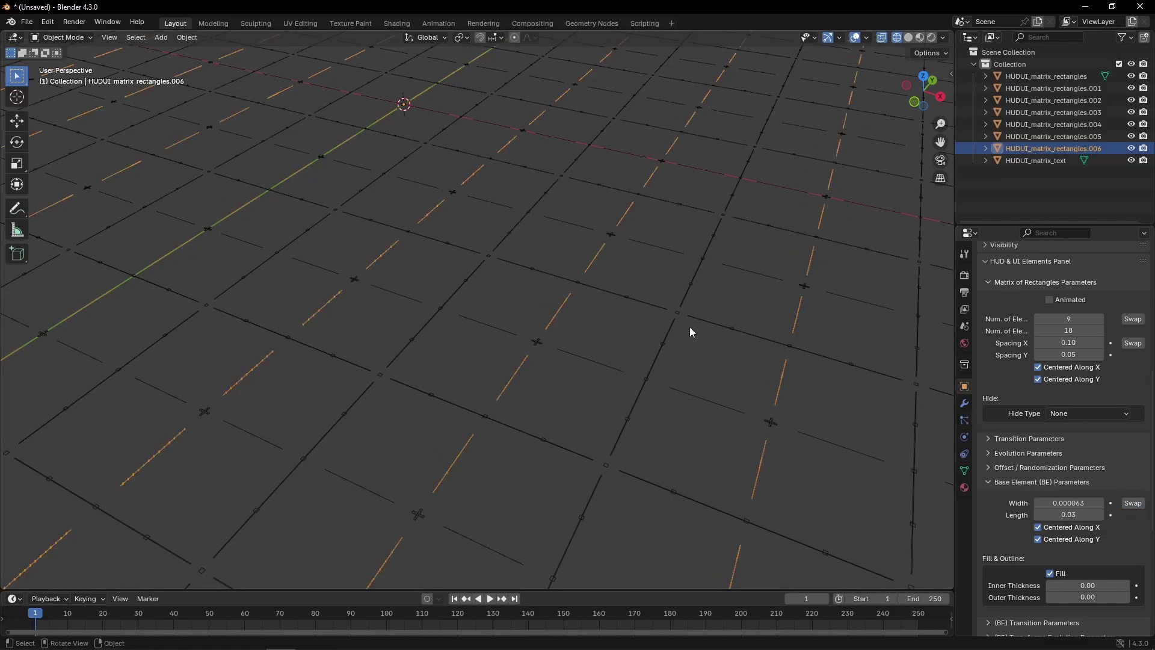
{"action": "left_click", "coordinate": [679, 313]}
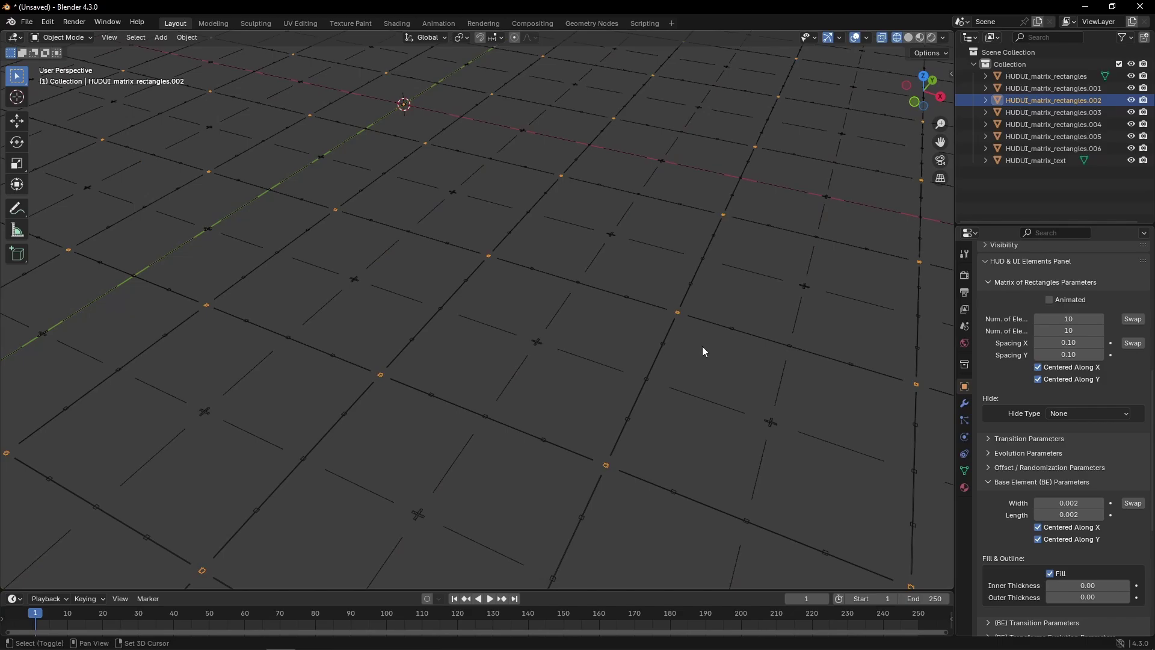
Duplicate the dot matrix in place and set its element width and length to 0.09
{"action": "key", "text": "shift+d"}
{"action": "right_click", "coordinate": [707, 362]}
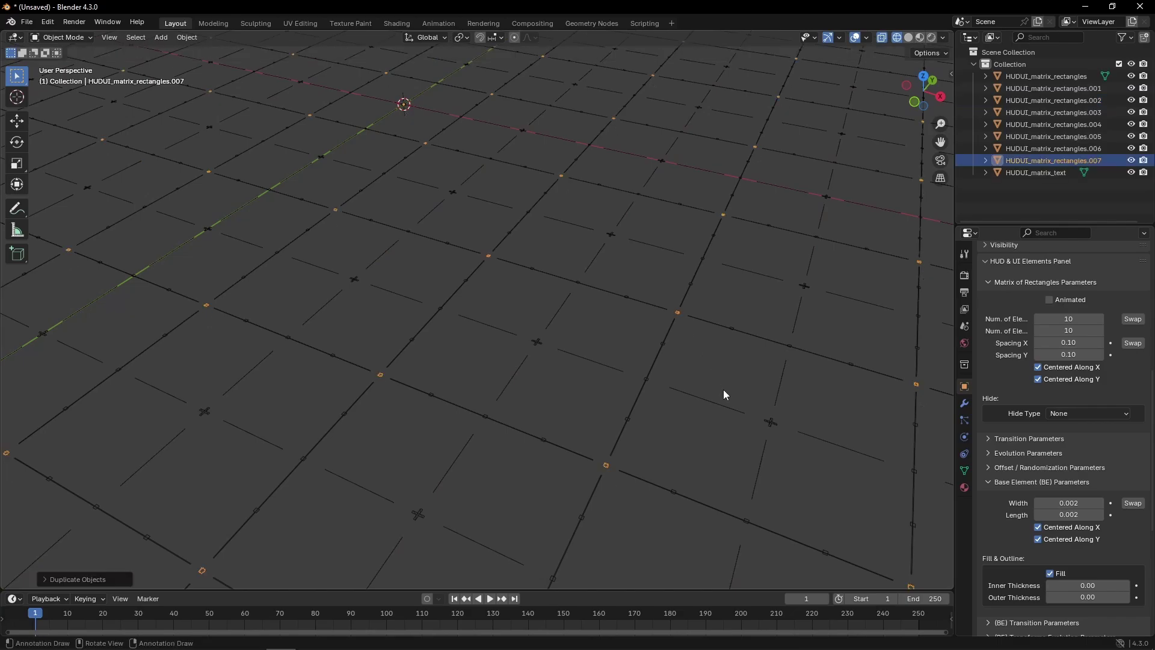
{"action": "left_click", "coordinate": [1071, 504]}
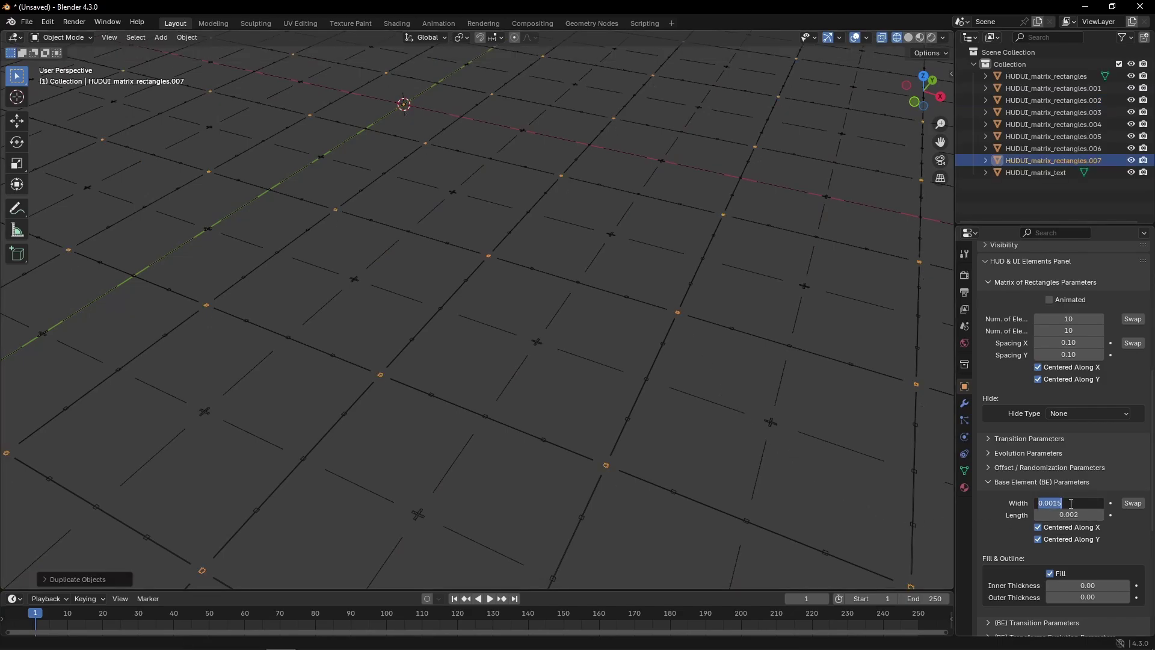
{"action": "type", "text": "0.09"}
{"action": "key", "text": "Return"}
{"action": "left_click", "coordinate": [1073, 514]}
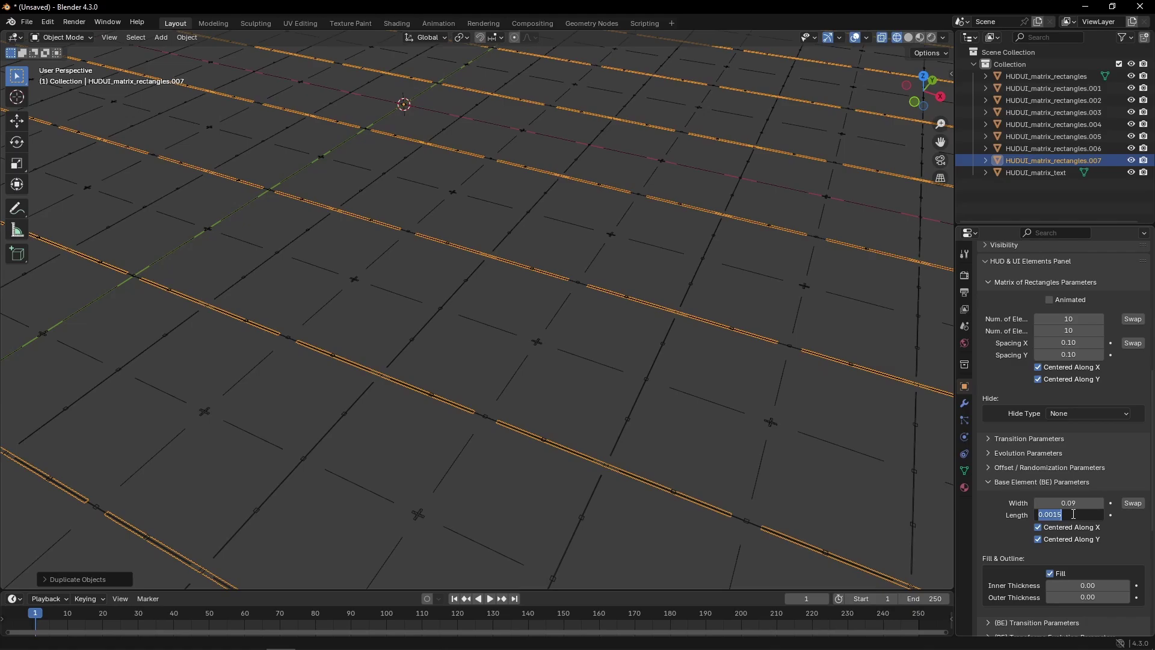
{"action": "type", "text": "0.09"}
{"action": "key", "text": "Return"}
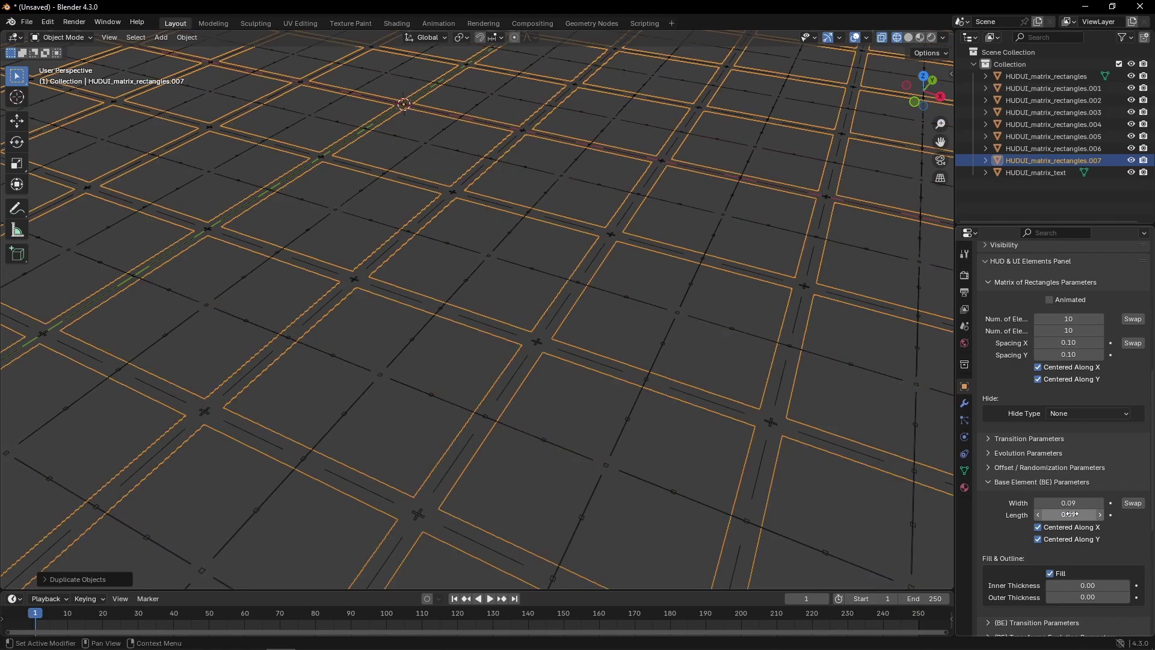
Lower the square-cell matrix to Z -0.001 m, just below the grid lines
{"action": "scroll", "coordinate": [1071, 515], "scroll_direction": "down", "scroll_amount": 8}
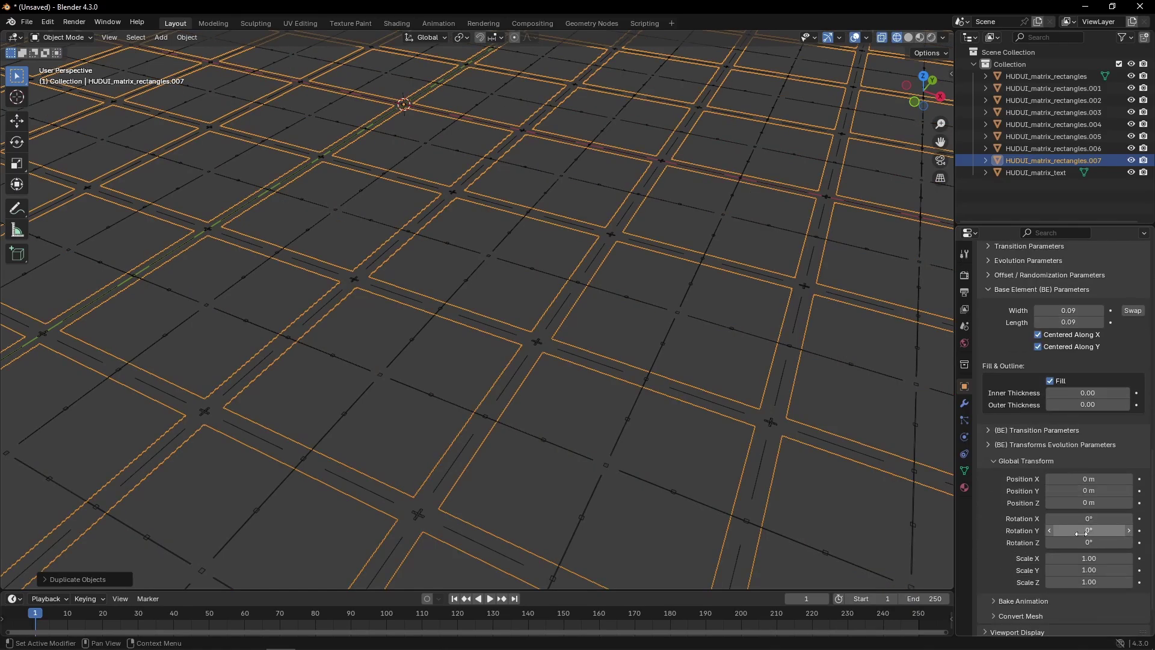
{"action": "left_click", "coordinate": [1087, 502]}
{"action": "type", "text": "-0.001"}
{"action": "key", "text": "Return"}
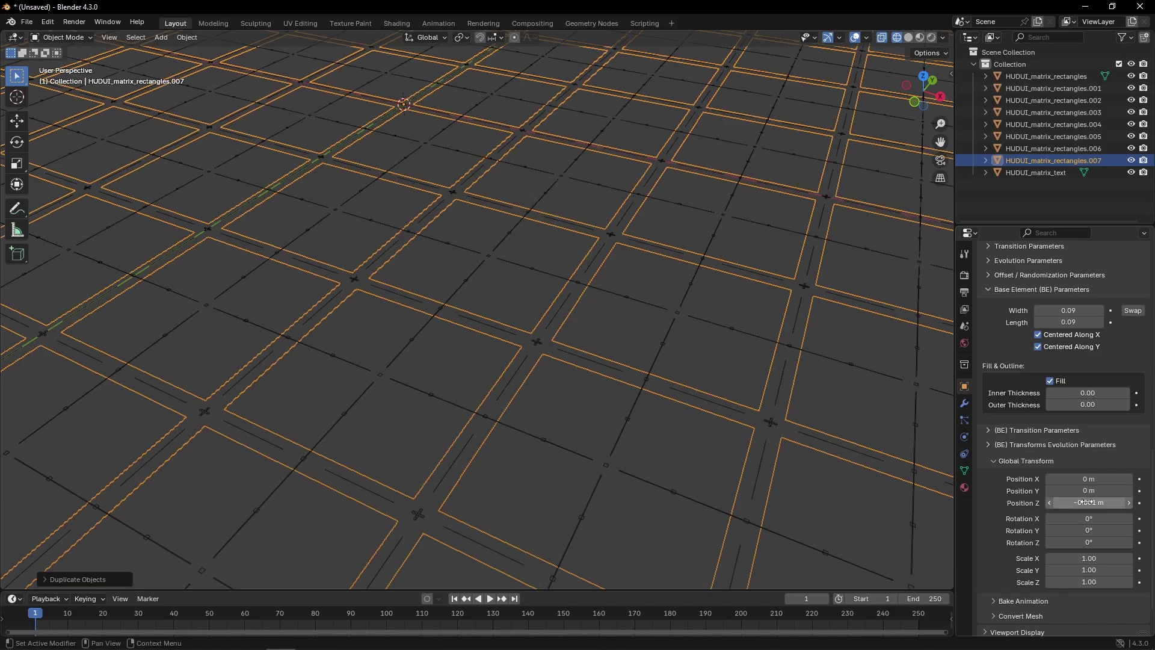
{"action": "mouse_move", "coordinate": [579, 384]}
{"action": "middle_mouse_down"}
{"action": "mouse_move", "coordinate": [547, 349]}
{"action": "mouse_move", "coordinate": [575, 389]}
{"action": "mouse_move", "coordinate": [568, 378]}
{"action": "middle_mouse_up"}
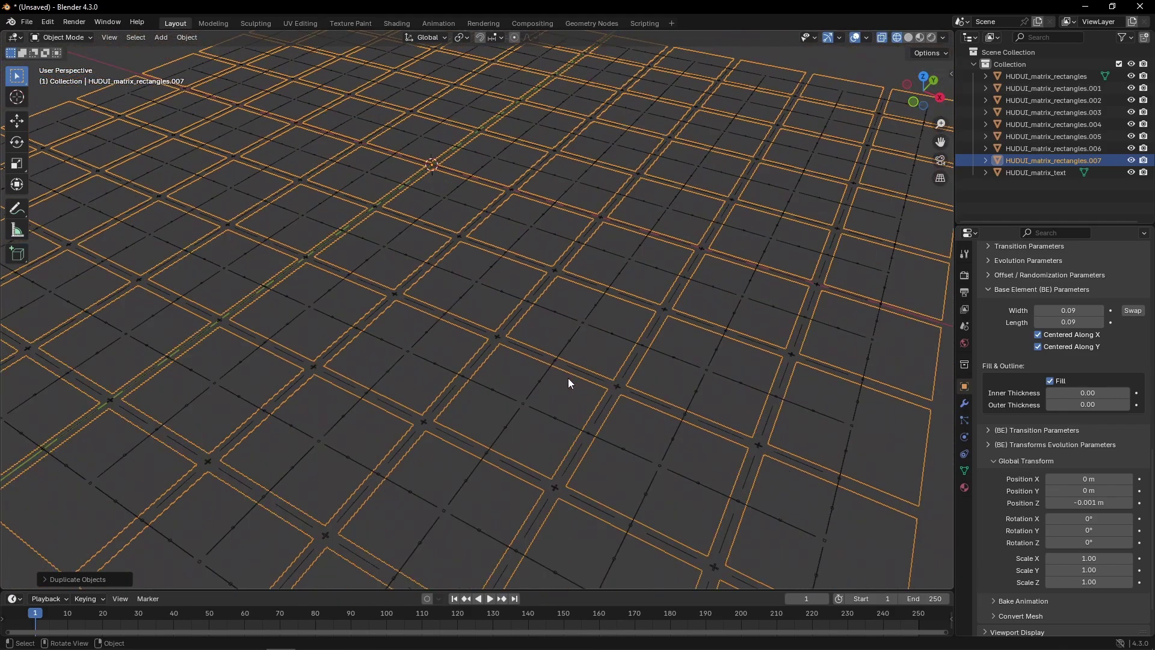
Switch to Top Orthographic view and zoom out to frame the full 10-by-10 grid
{"action": "key", "text": "KP_7"}
{"action": "scroll", "coordinate": [568, 378], "scroll_direction": "down", "scroll_amount": 4}
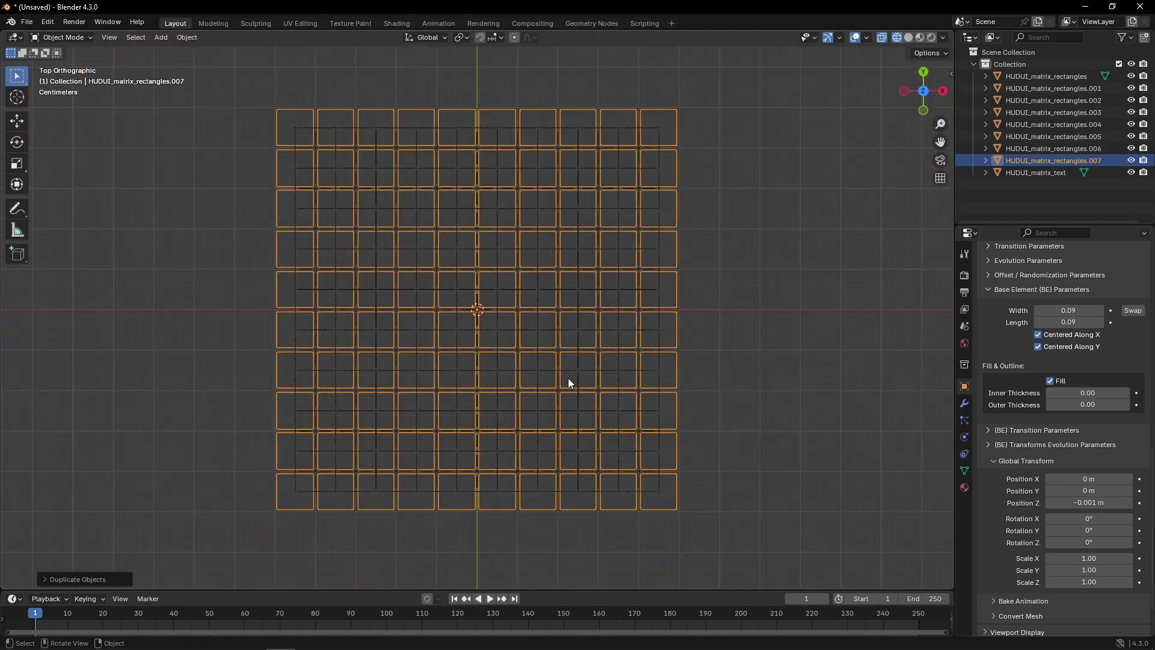